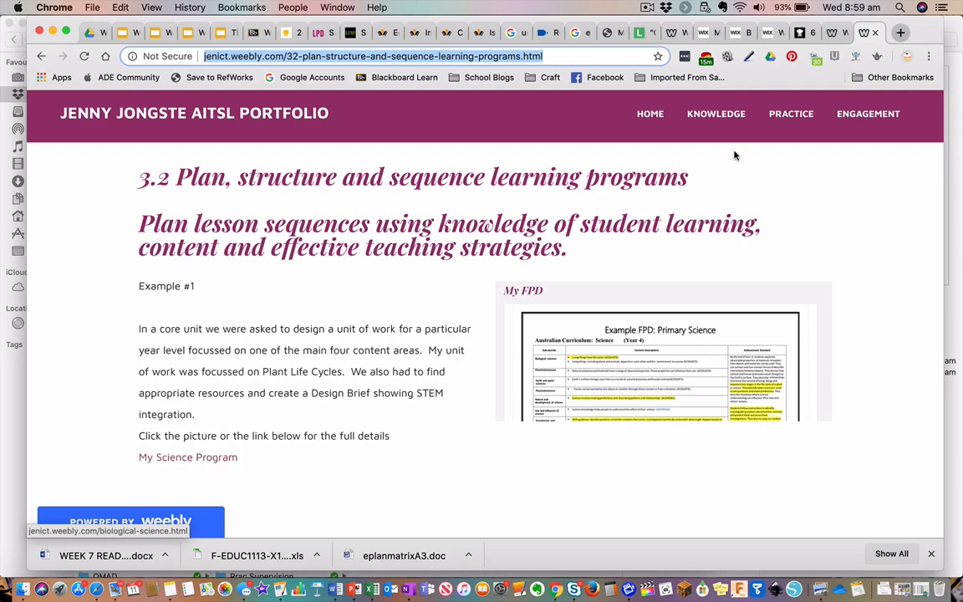
- Open the My Science Program page of the published portfolio and look through its FPD and design brief documents
mouse_move(757, 110)
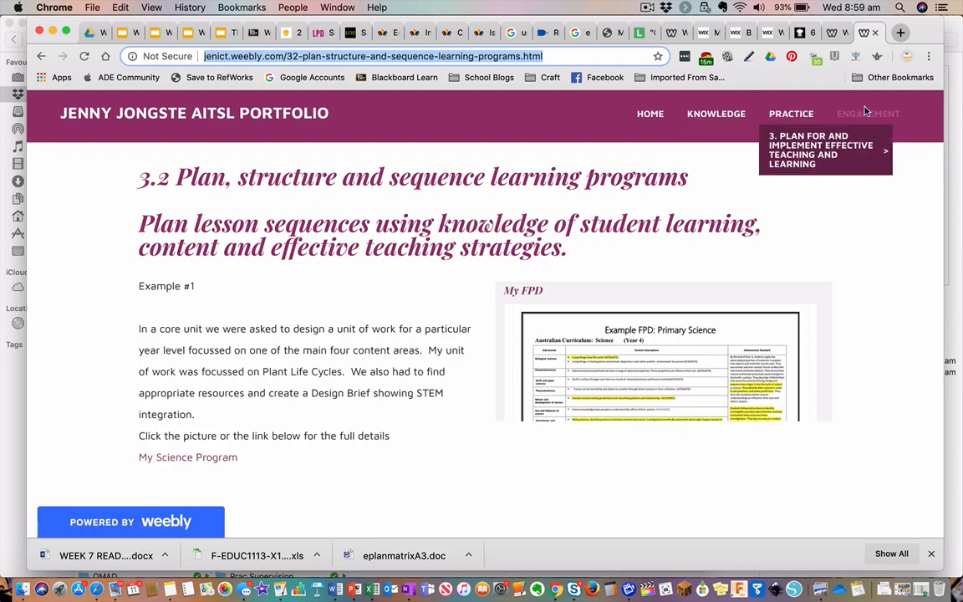
click(172, 458)
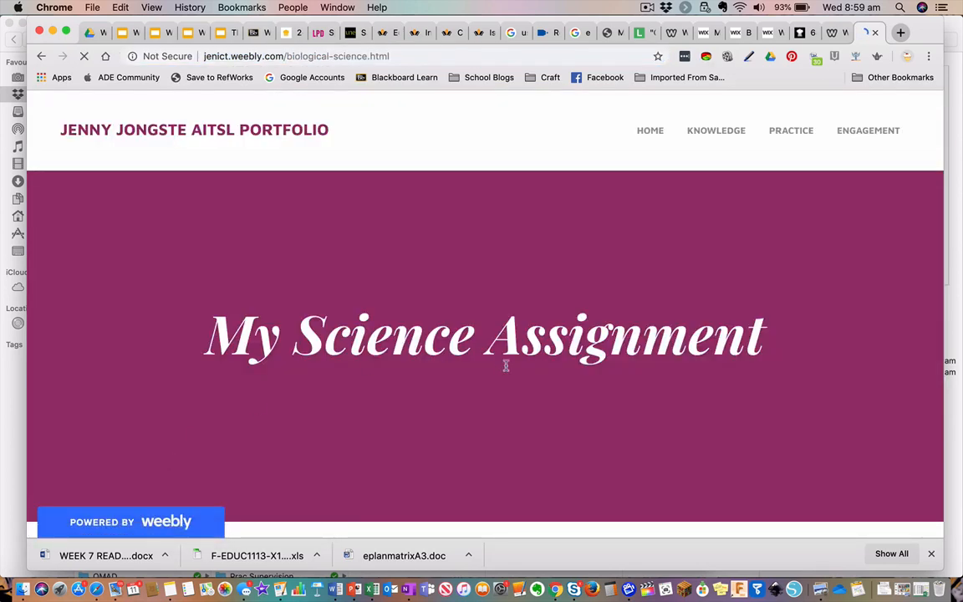
scroll(504, 373, down, 5)
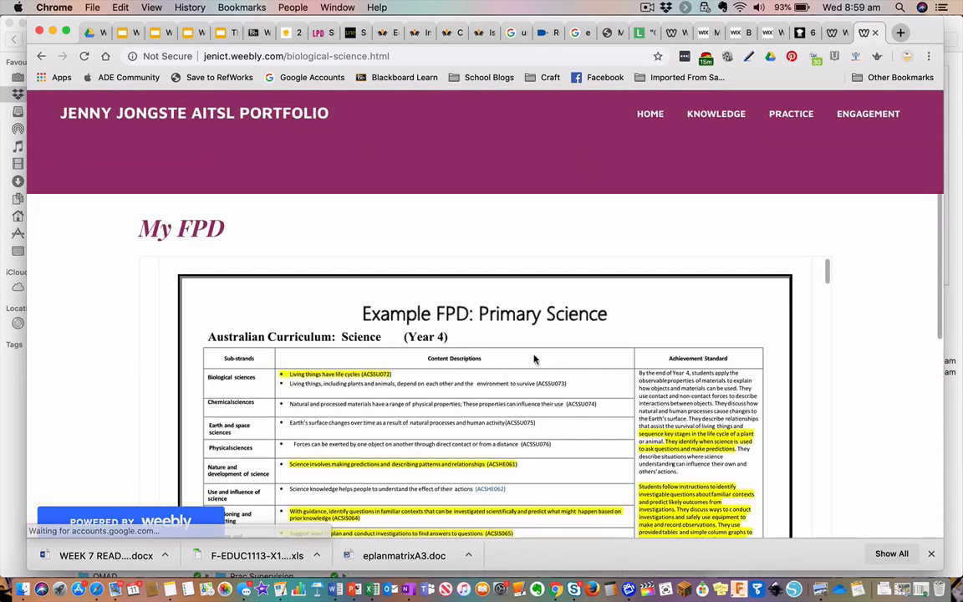
scroll(842, 343, down, 5)
scroll(844, 344, down, 8)
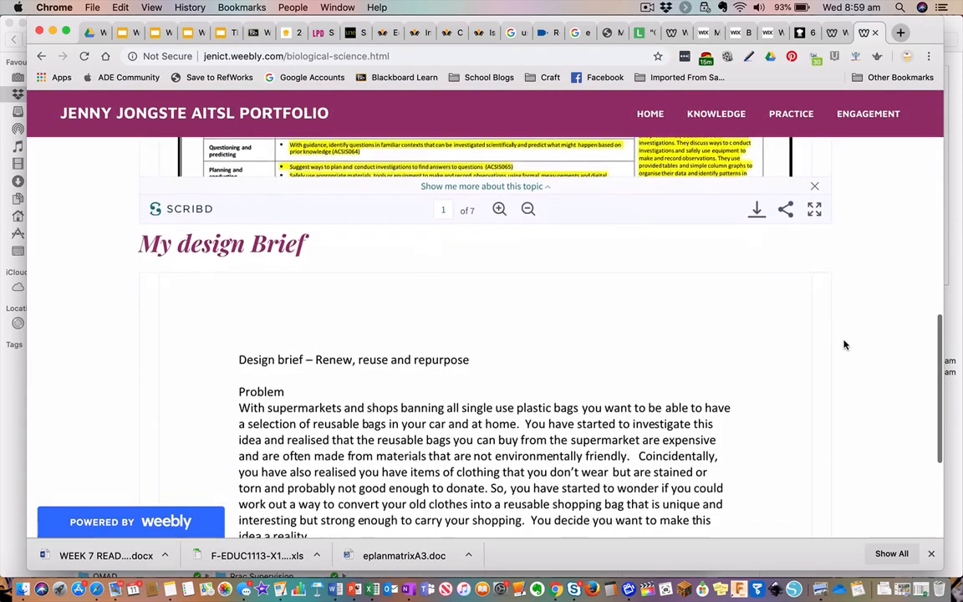
scroll(844, 345, up, 2)
scroll(844, 344, up, 15)
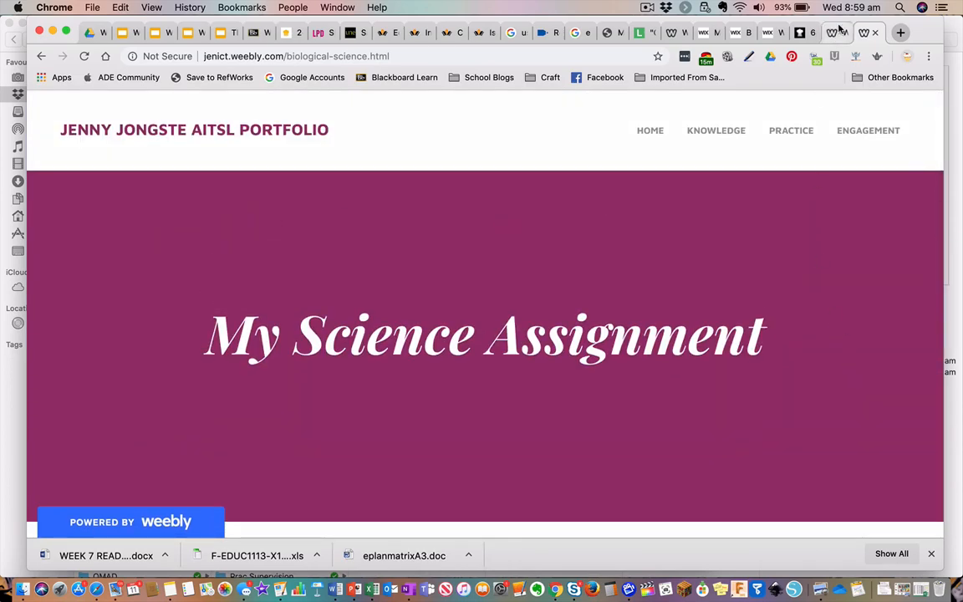
- Switch to the Weebly editor and check the Hide in Navigation setting of the existing Biological Science page
click(834, 34)
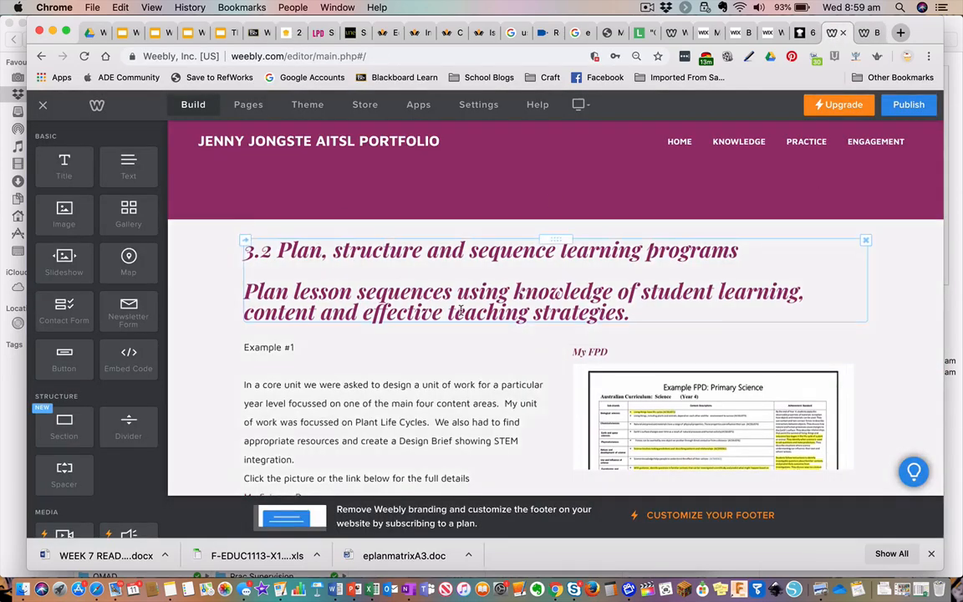
scroll(468, 234, up, 5)
click(249, 107)
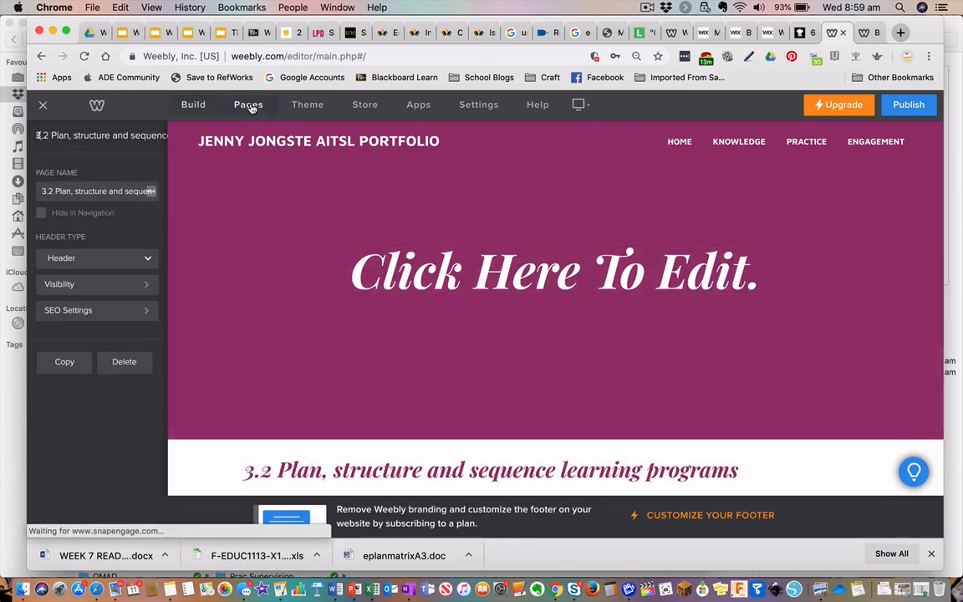
click(41, 135)
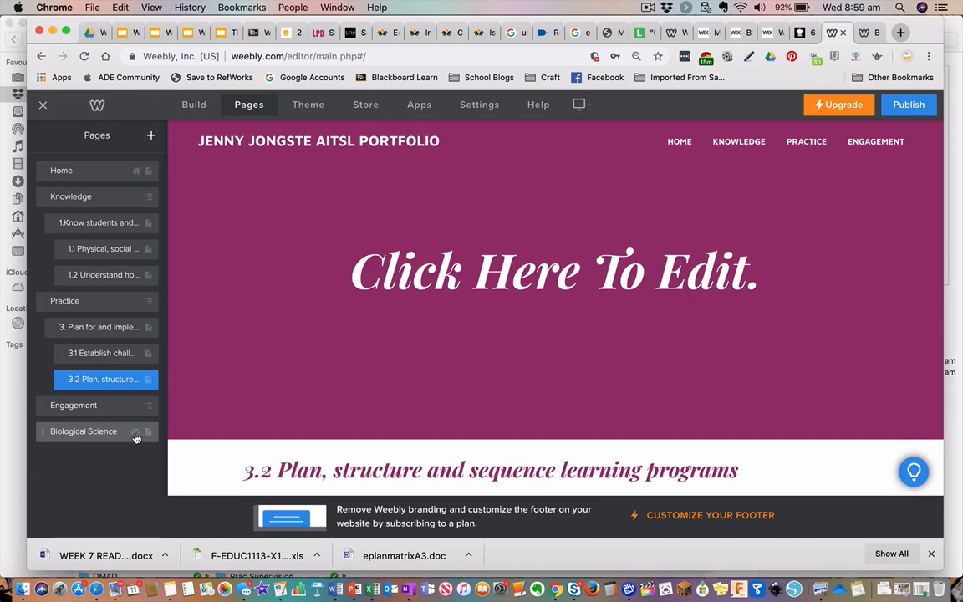
click(95, 432)
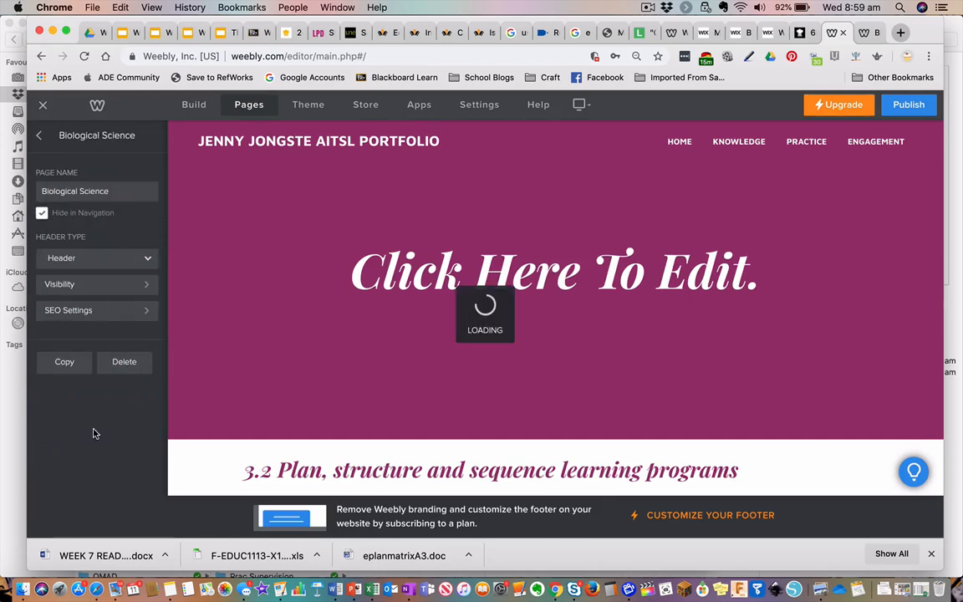
click(42, 214)
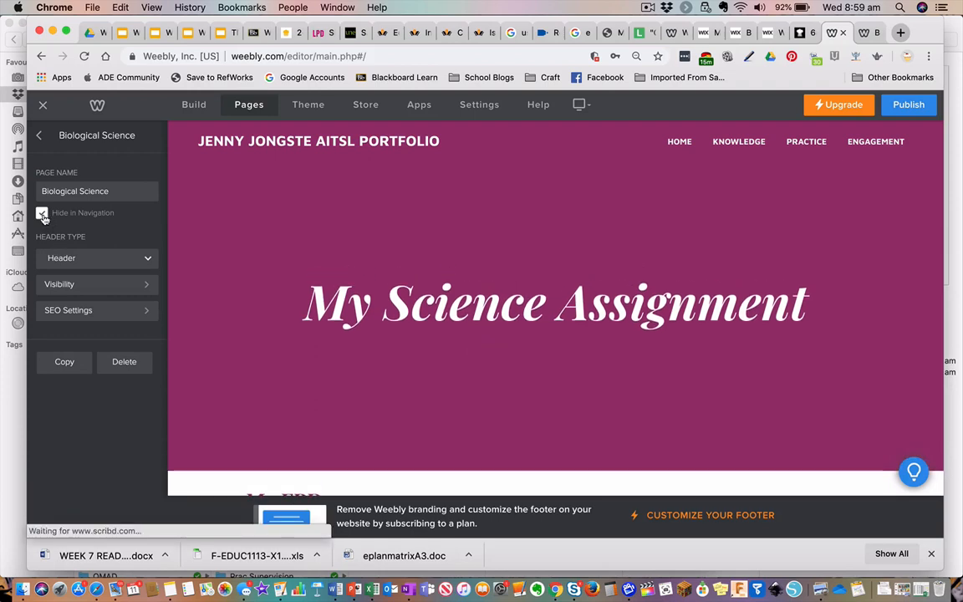
click(39, 137)
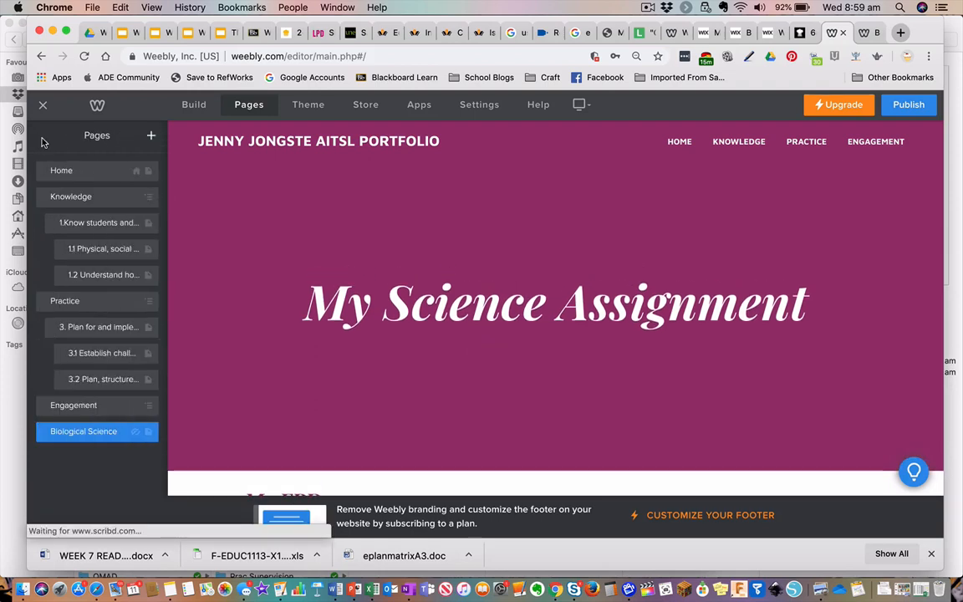
- Add a new standard page named "Biological science" to the site
click(151, 138)
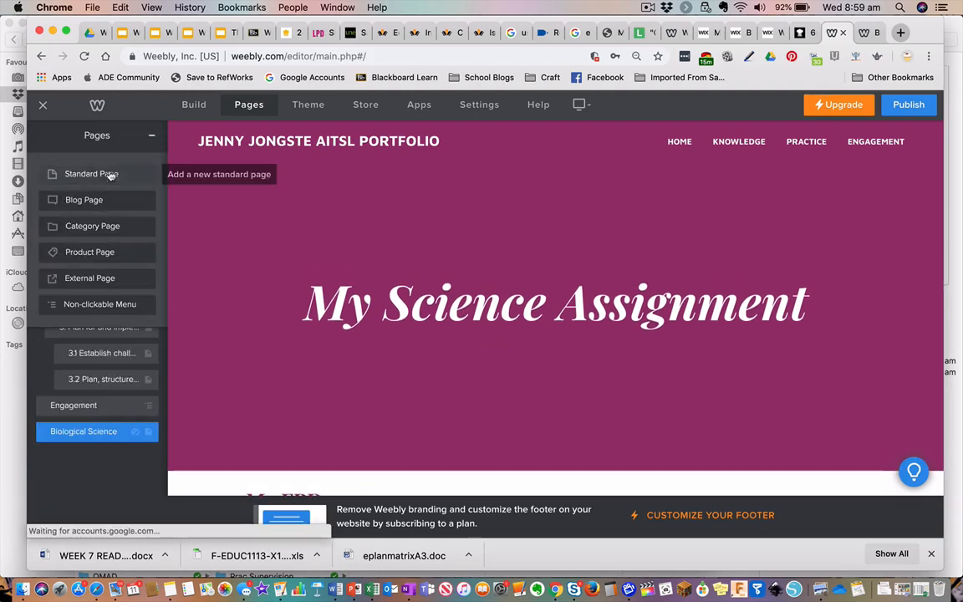
click(109, 175)
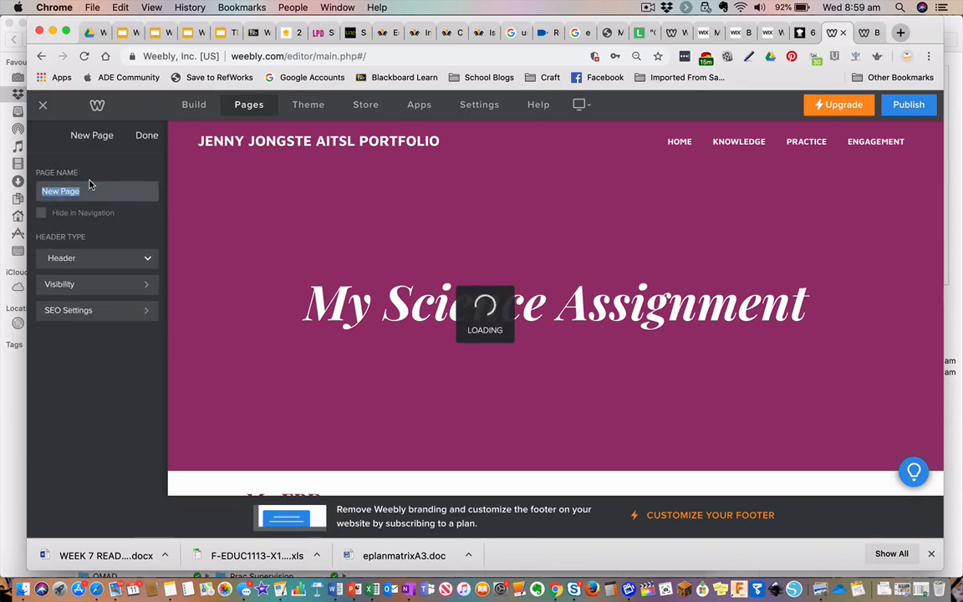
text(Biological science)
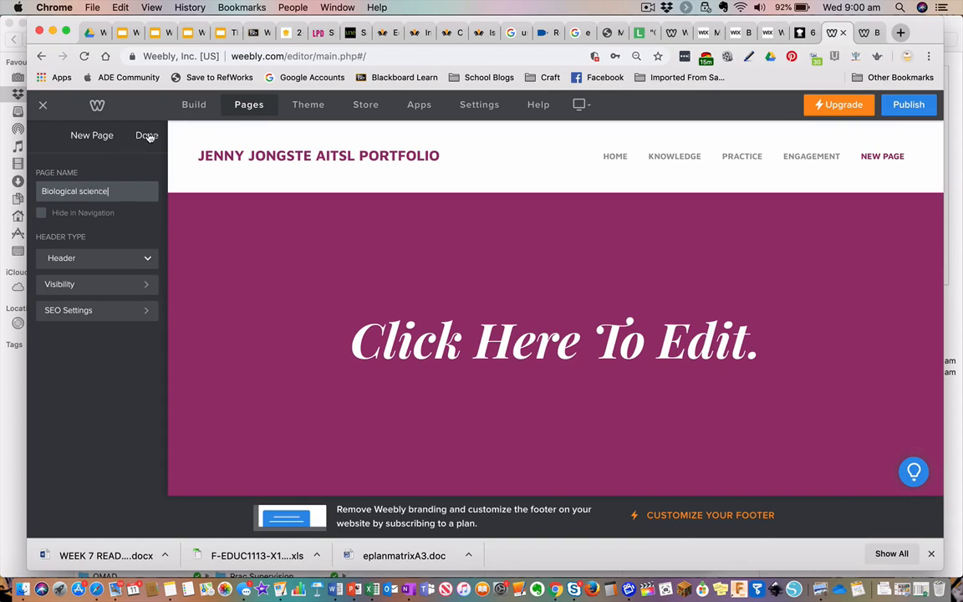
click(147, 136)
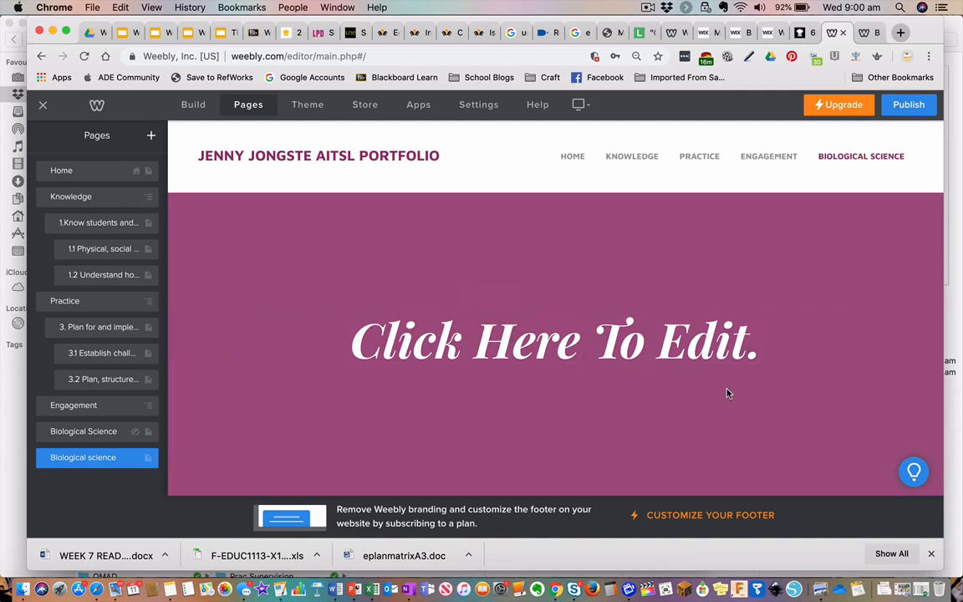
- Replace the placeholder text in the new page's header with "Sample Title"
scroll(727, 393, down, 4)
scroll(727, 394, up, 2)
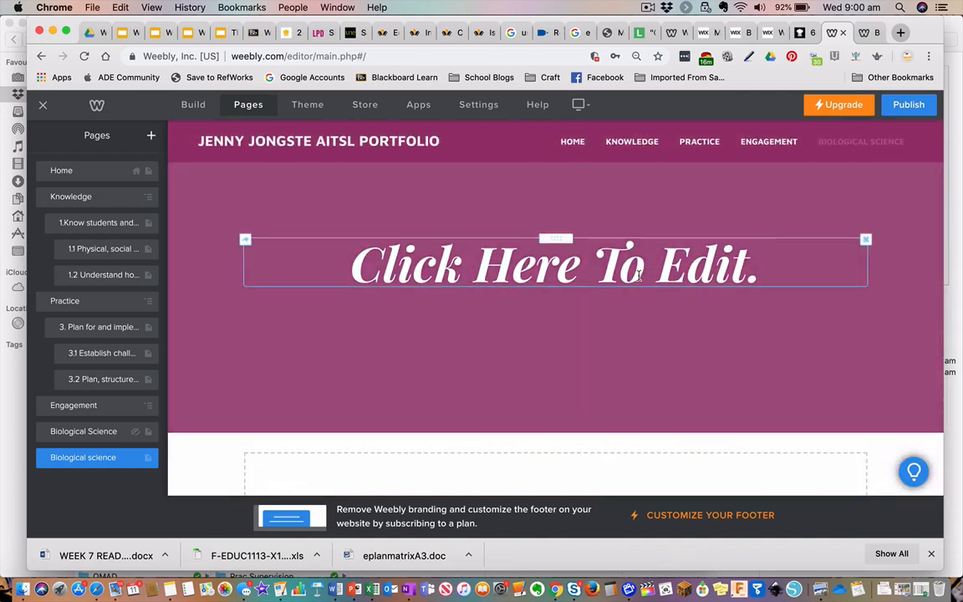
click(639, 276)
text(Sample Title)
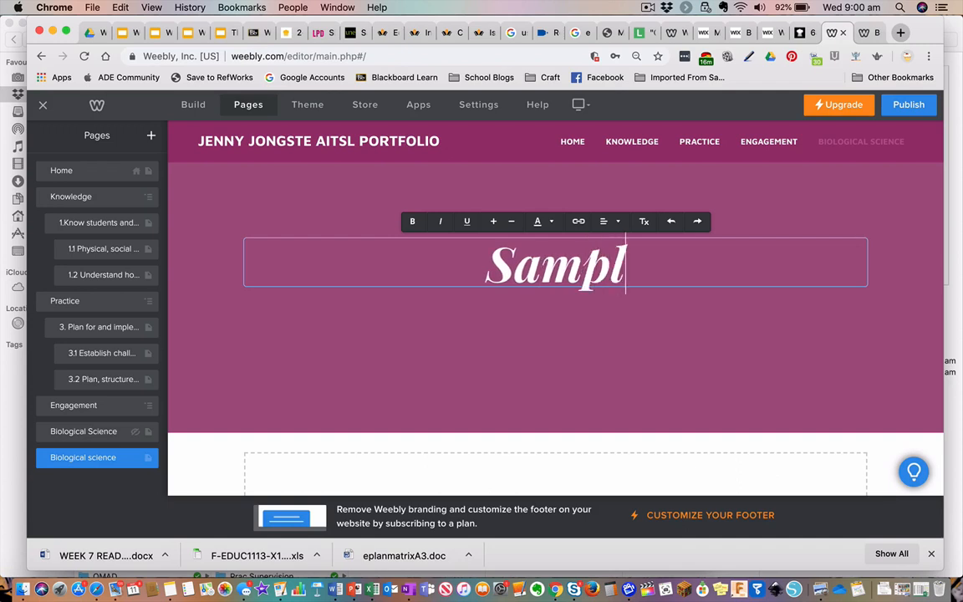
- Add a Title element to the empty page body and enter "My science program" as its text
scroll(585, 359, down, 4)
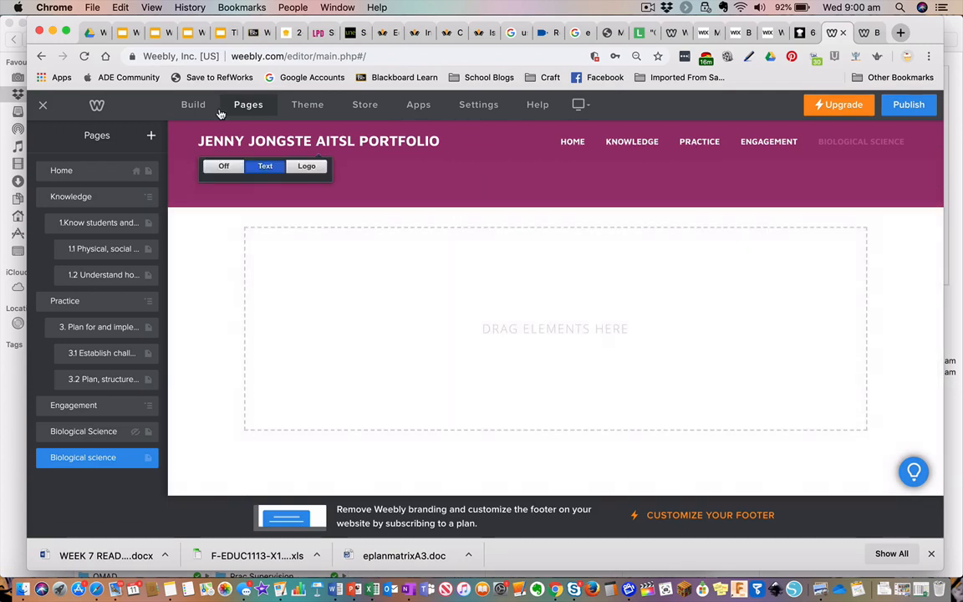
click(195, 106)
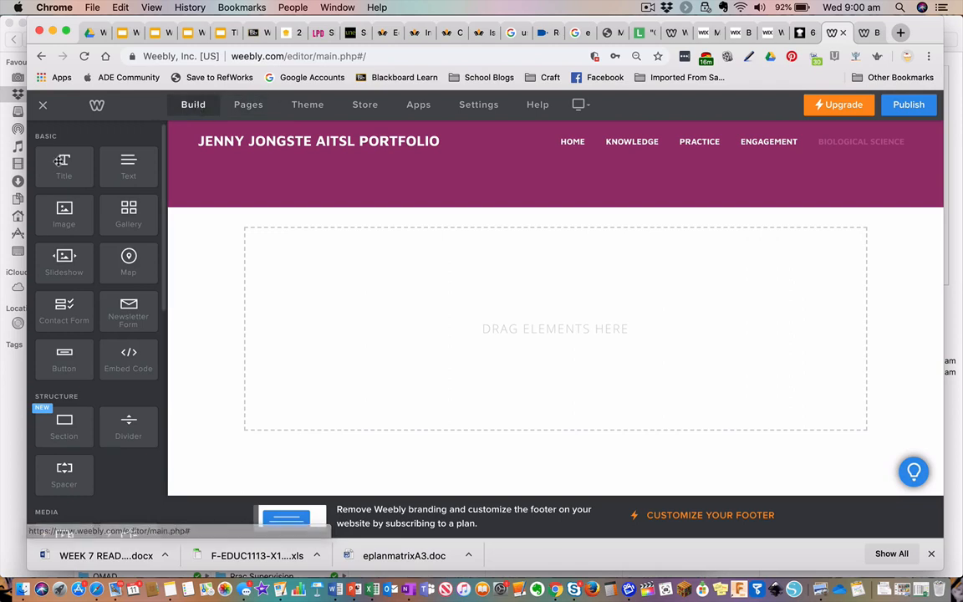
drag(65, 166, 251, 240)
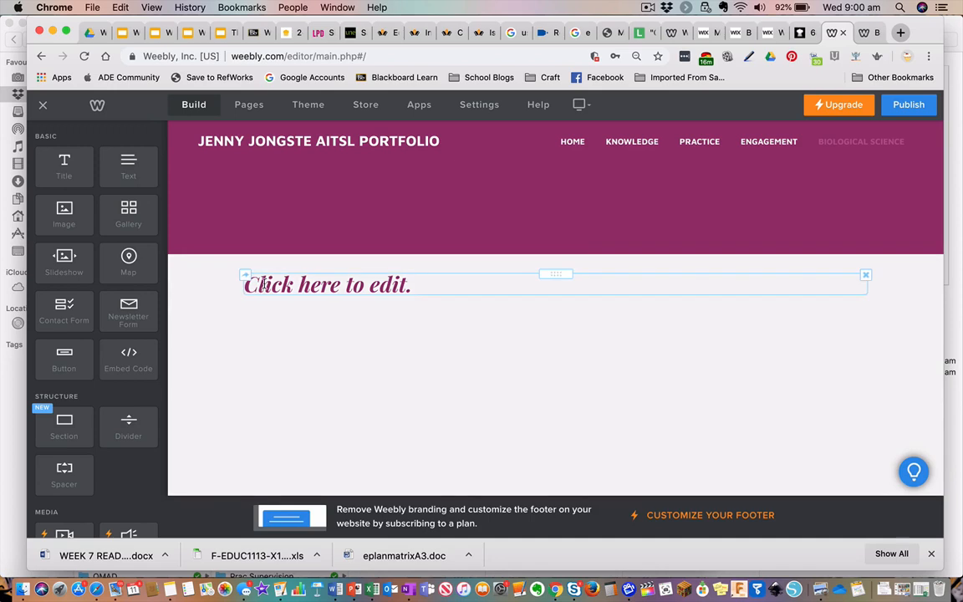
click(264, 284)
text(My )
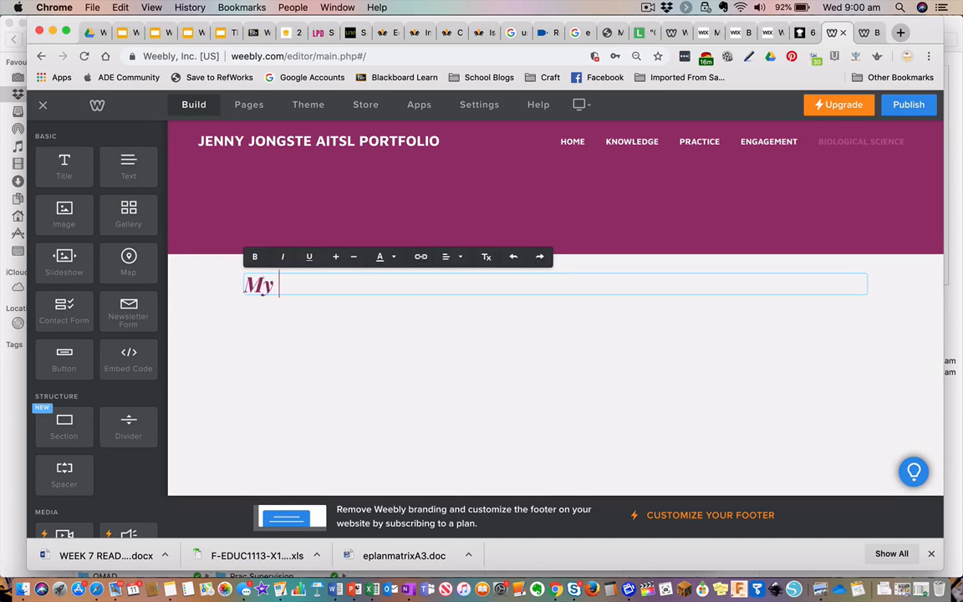
text(science program)
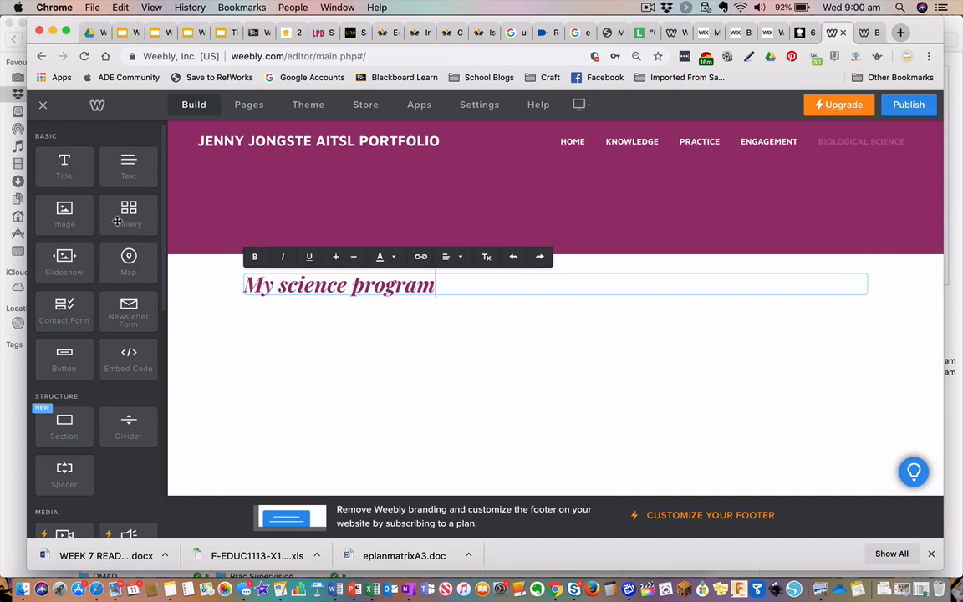
- Place a Scribd Document element below the "My science program" title and open its settings
scroll(104, 339, down, 6)
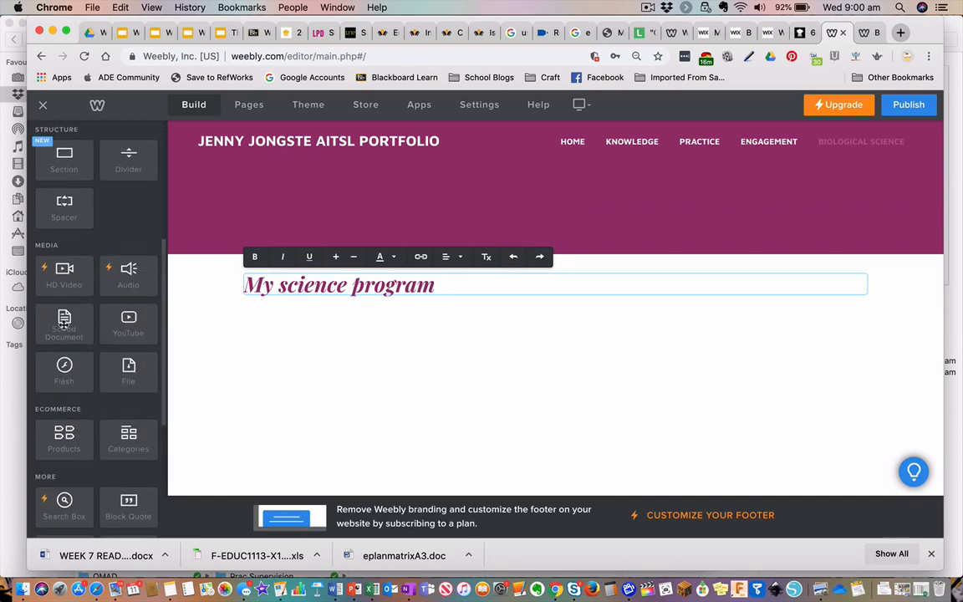
drag(64, 324, 301, 315)
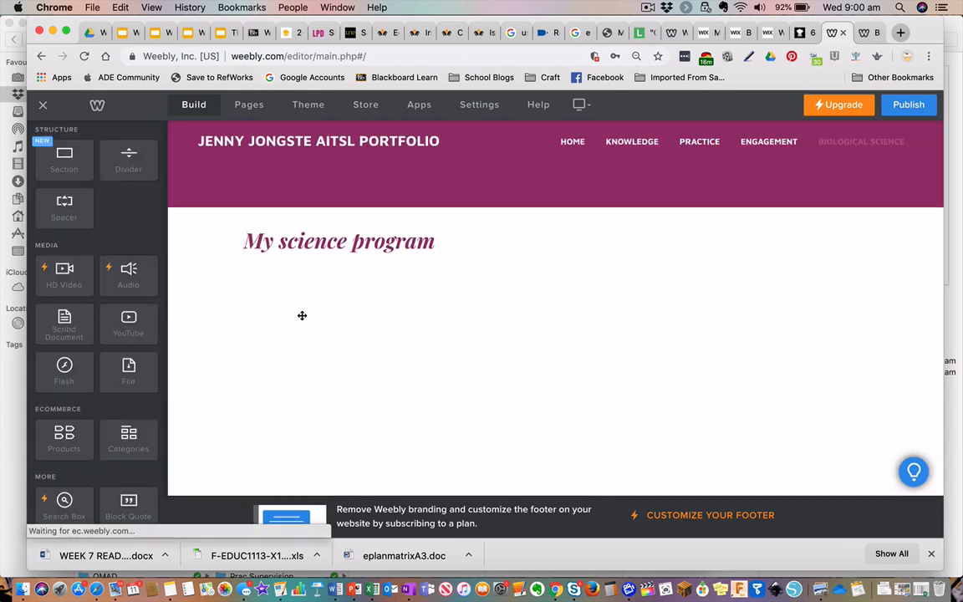
click(492, 341)
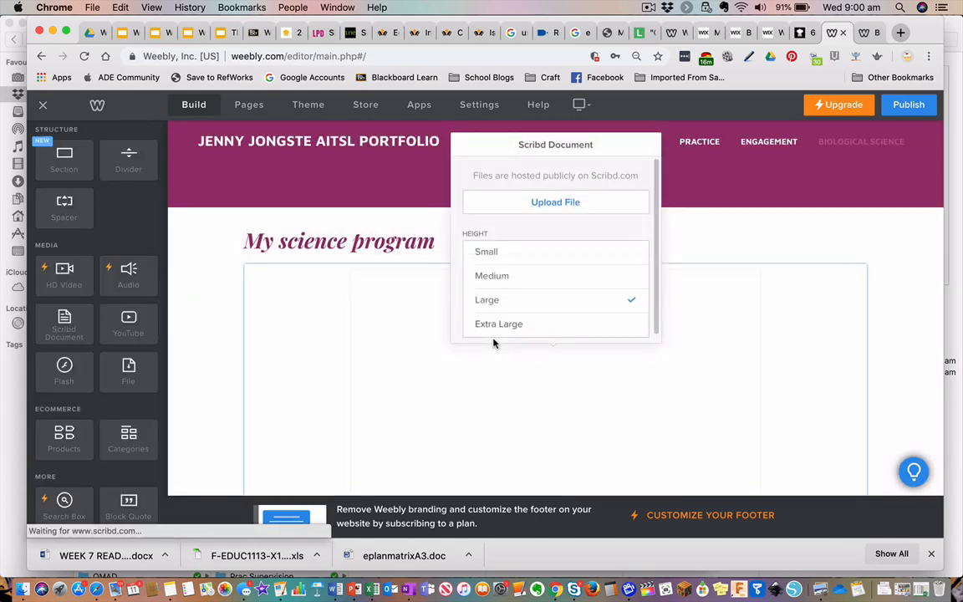
- Upload "example FPD" into the Scribd element from Dropbox > 3. Uni Lecturing > ED3221 Science > 2019 > Week 4 5E process
click(547, 204)
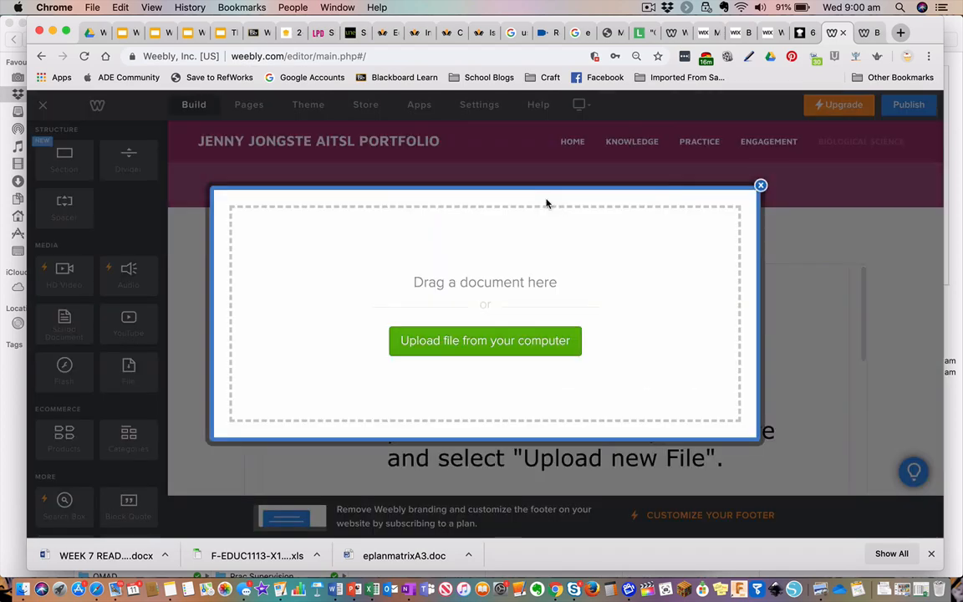
click(481, 341)
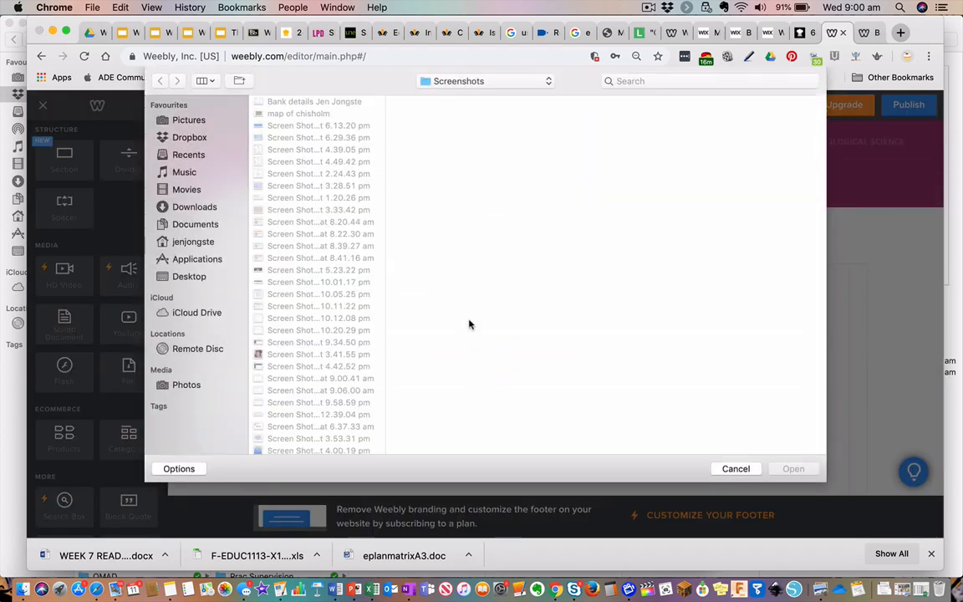
click(447, 81)
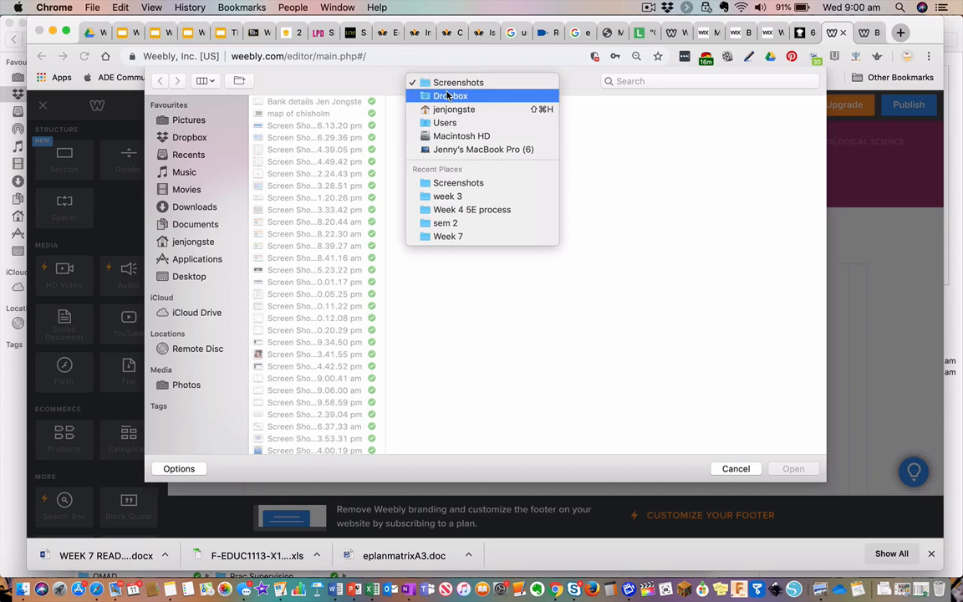
click(447, 95)
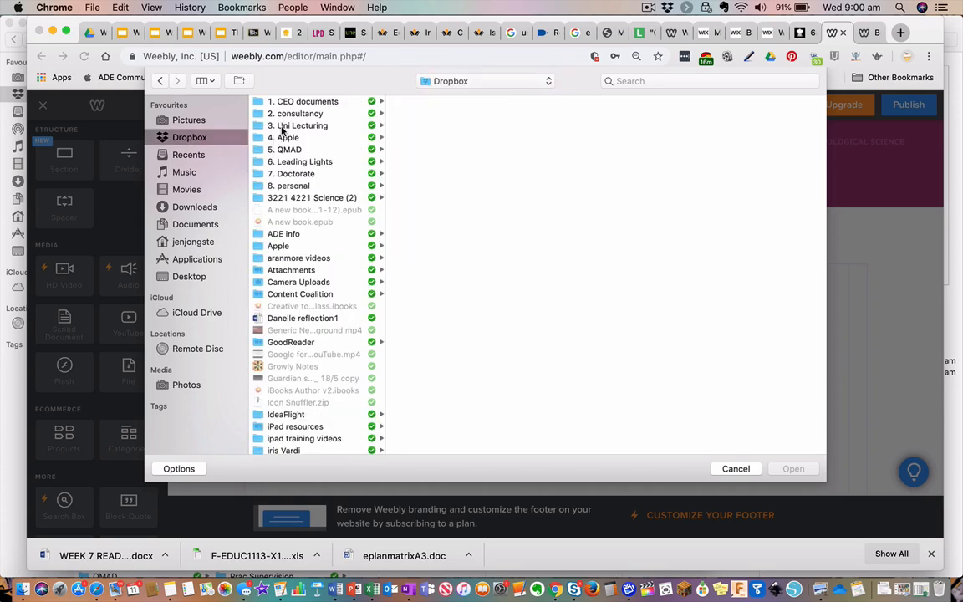
click(285, 126)
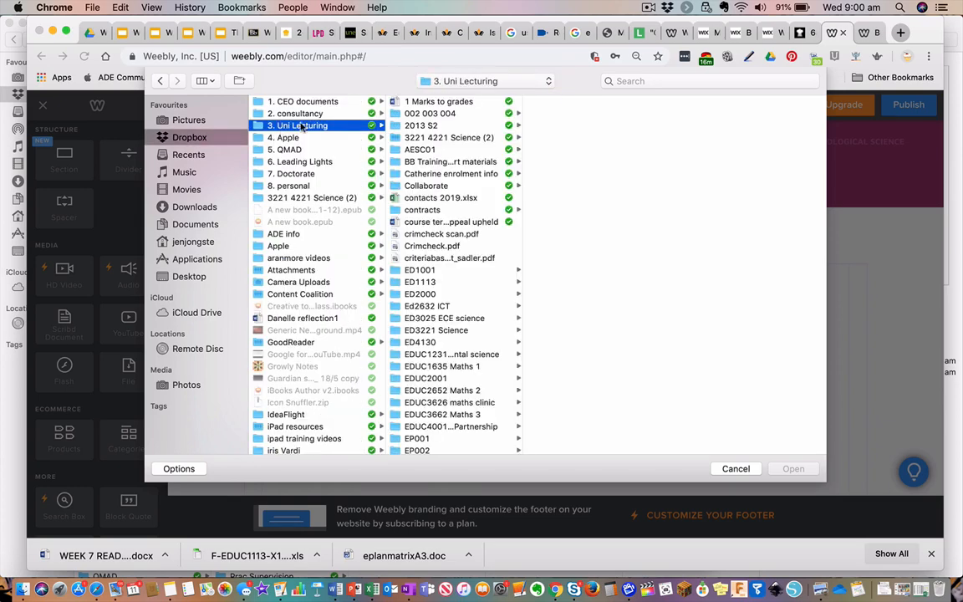
click(434, 331)
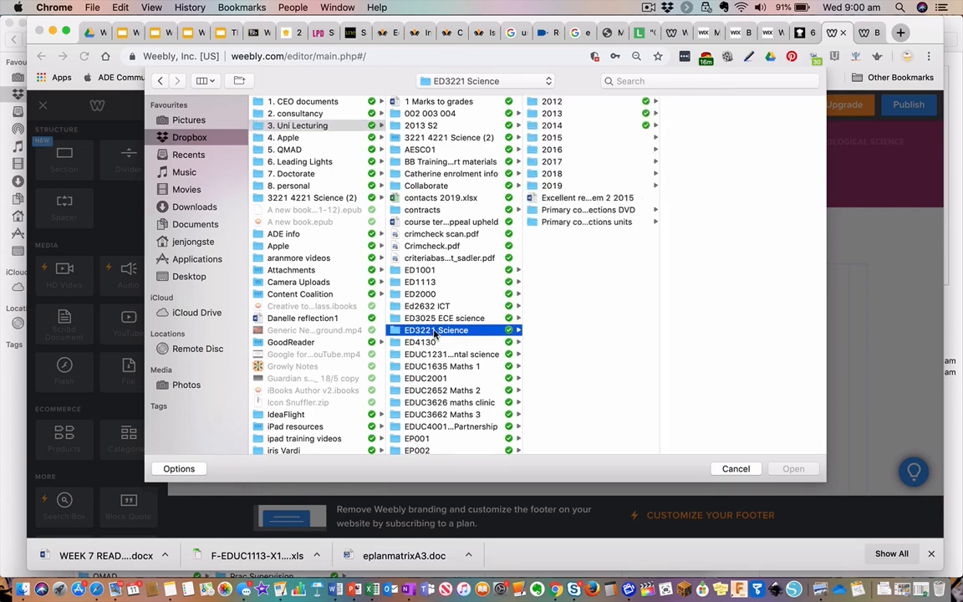
click(551, 186)
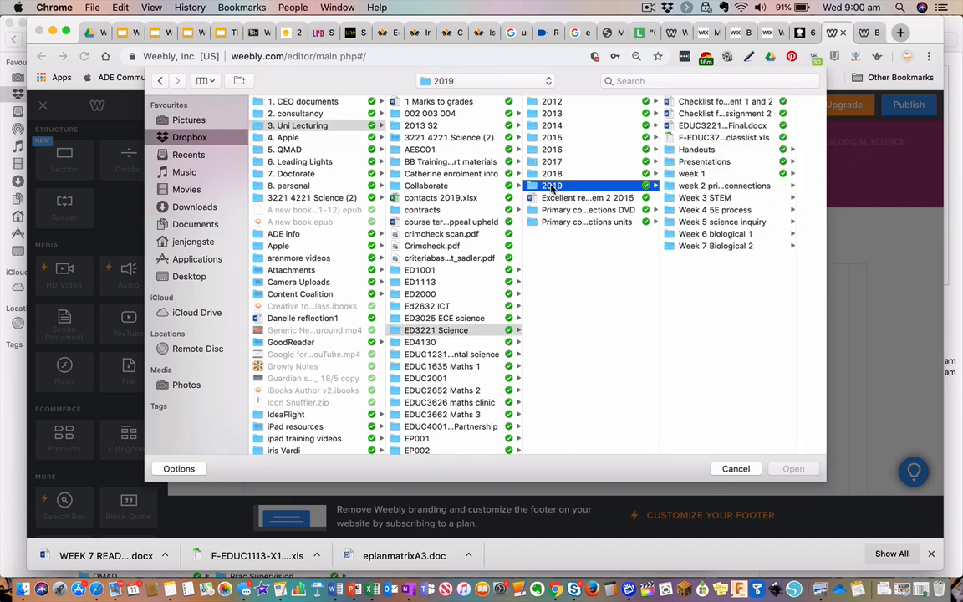
click(717, 210)
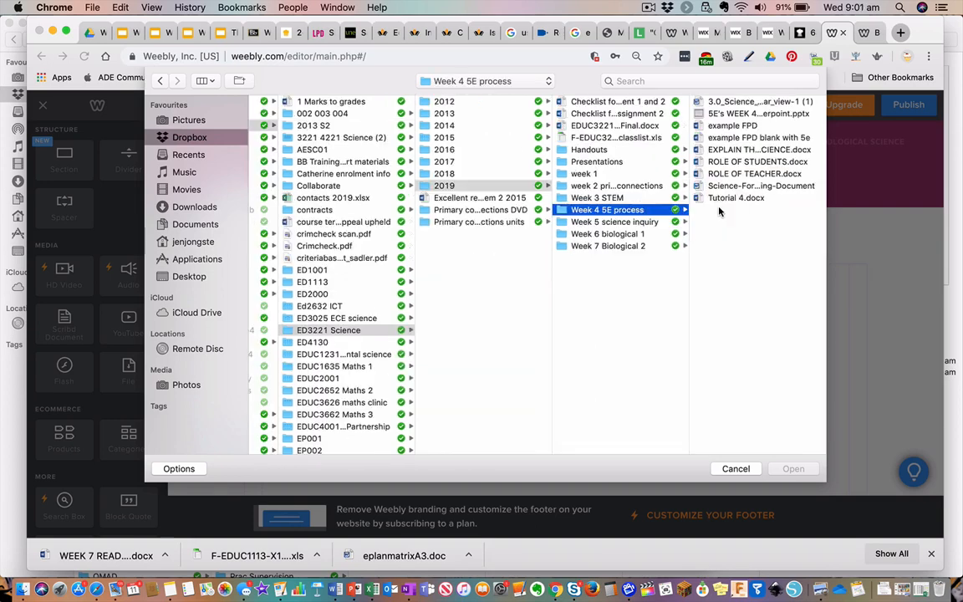
click(731, 126)
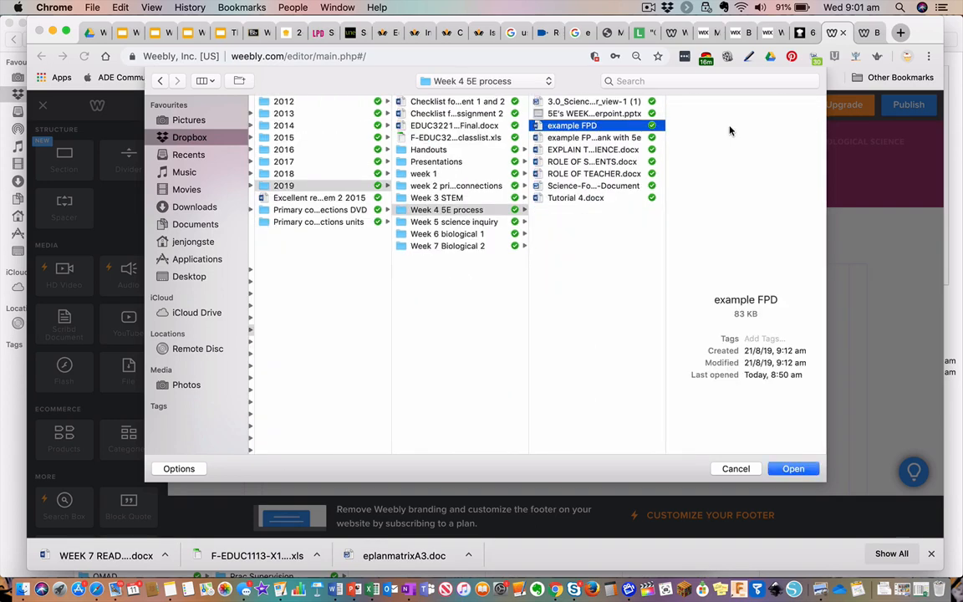
click(793, 468)
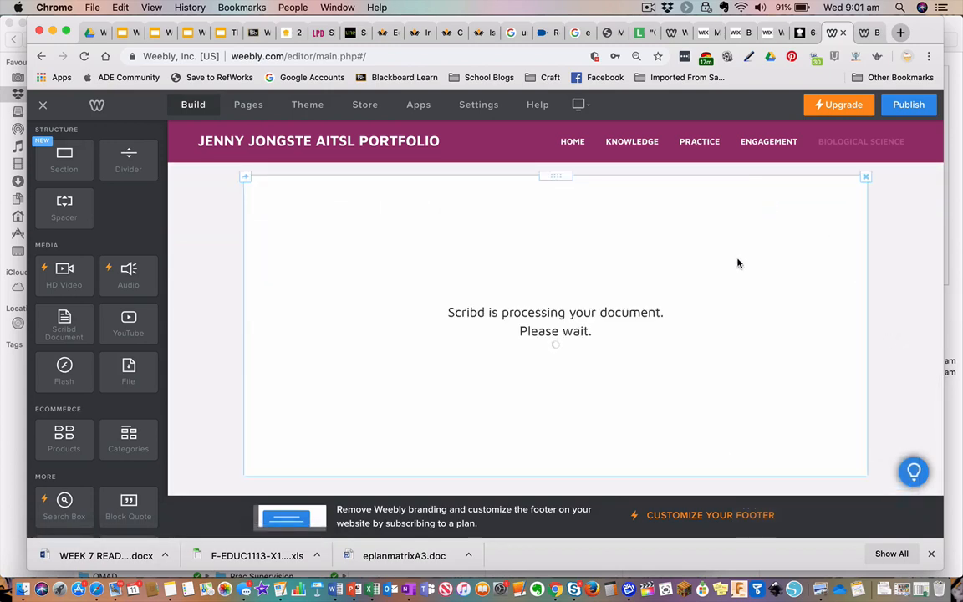
- Examine the embedded FPD document on the published Biological Science page, then return to the page editor
click(864, 33)
scroll(655, 357, down, 10)
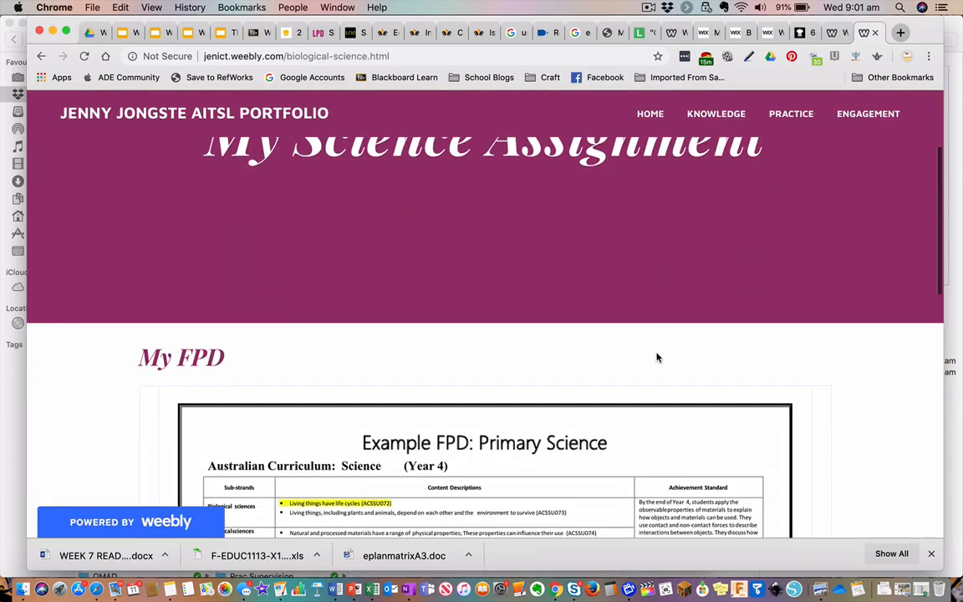
scroll(658, 356, down, 2)
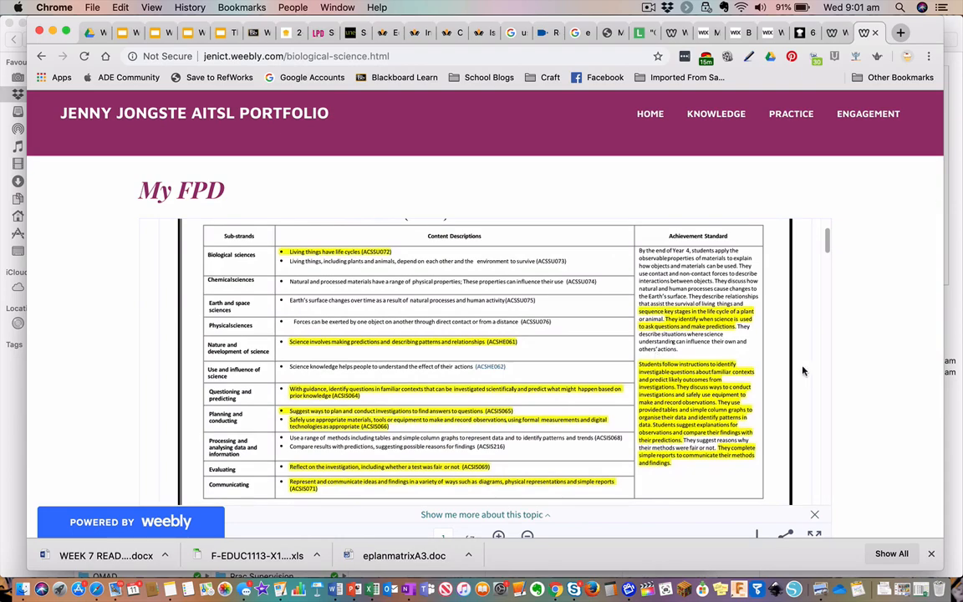
scroll(775, 381, down, 4)
scroll(775, 383, down, 10)
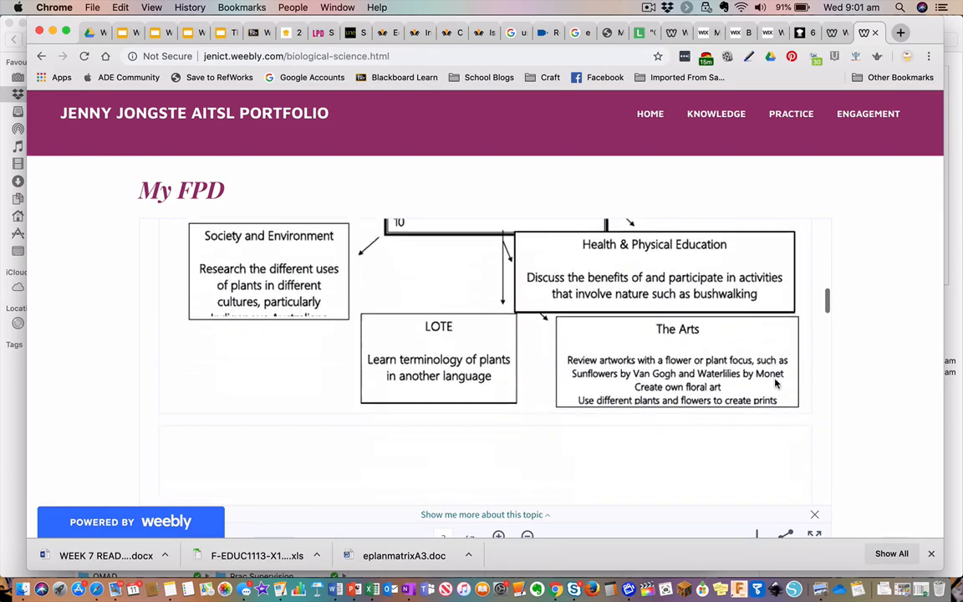
scroll(775, 383, down, 4)
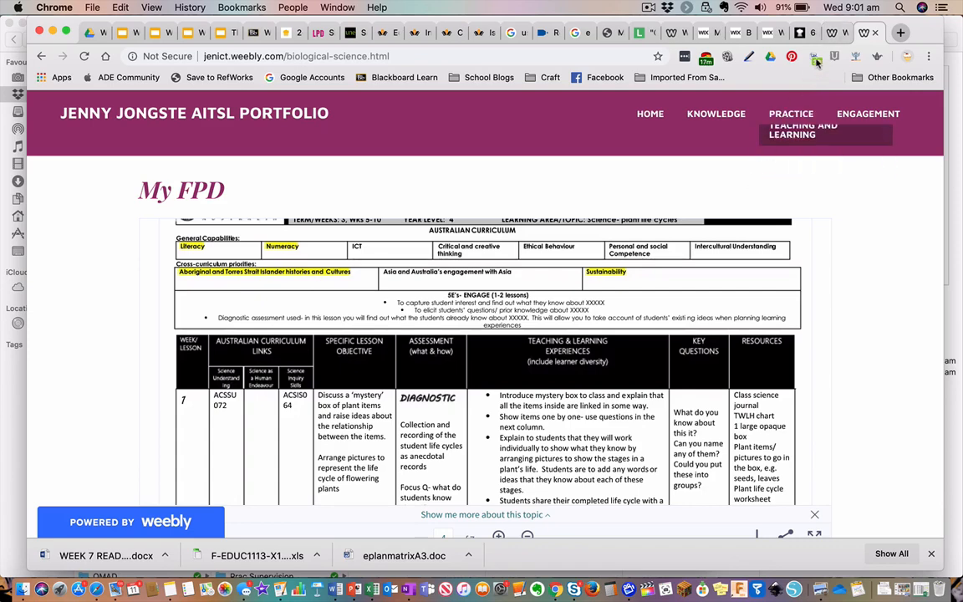
click(836, 34)
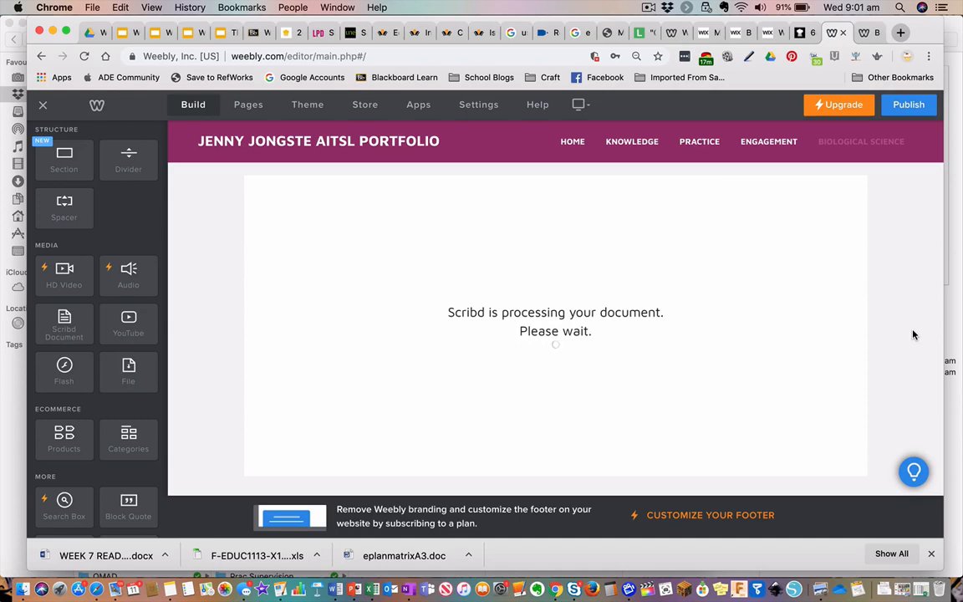
scroll(913, 334, up, 2)
scroll(913, 334, down, 2)
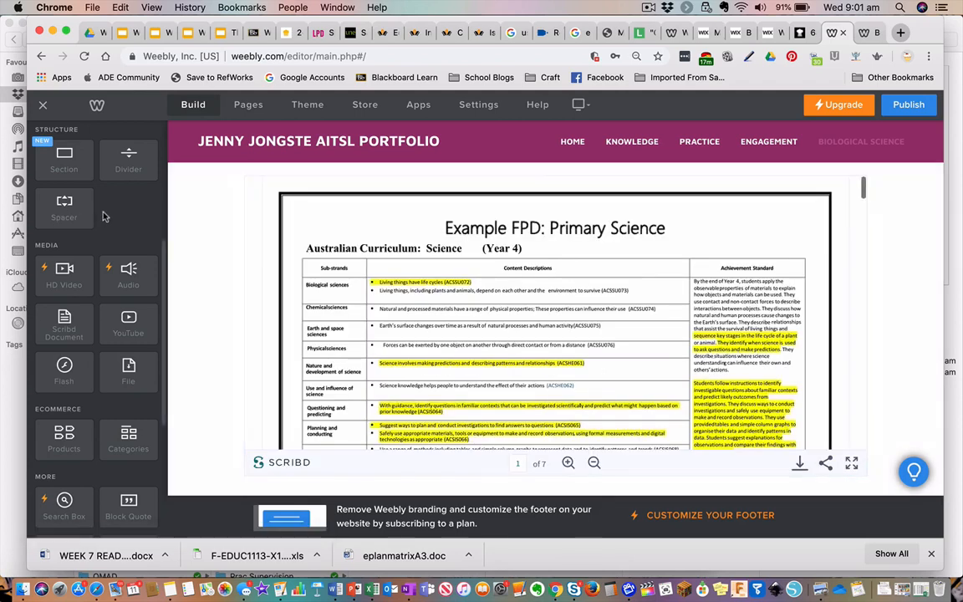
- Add a Title element below the embedded Scribd document and enter "My design Brief" as its text
scroll(106, 218, up, 5)
scroll(104, 216, up, 2)
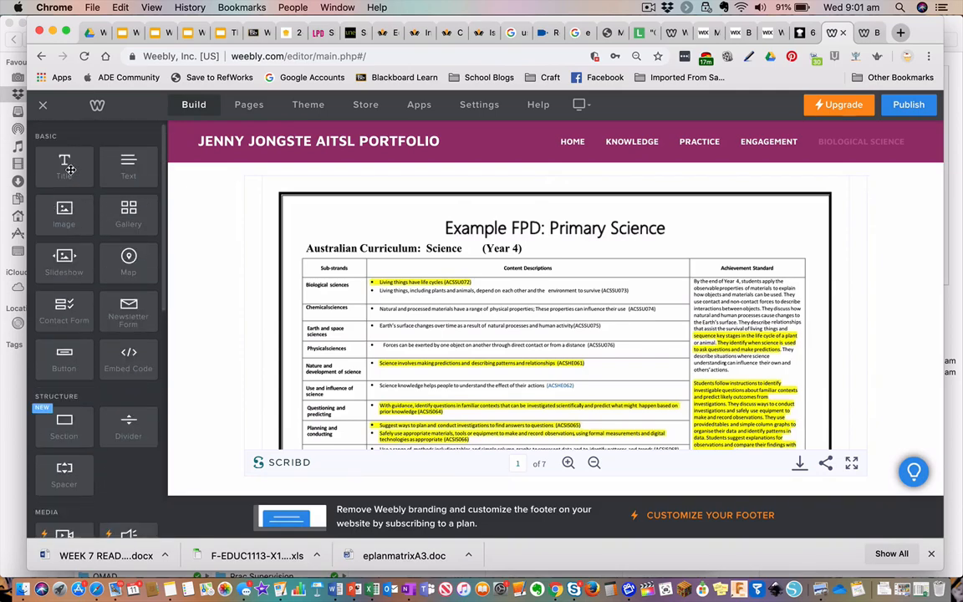
drag(70, 170, 301, 483)
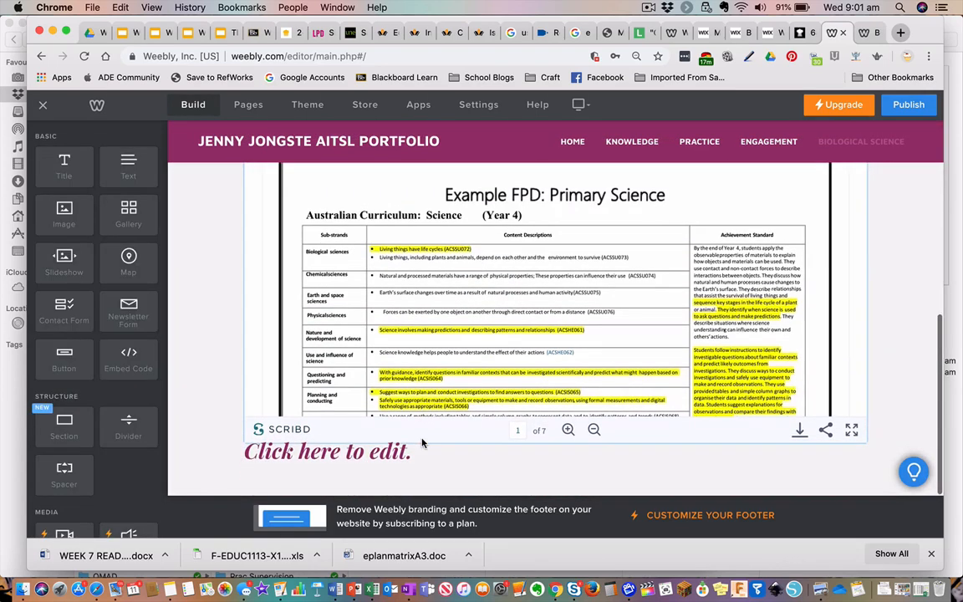
click(373, 458)
text(My)
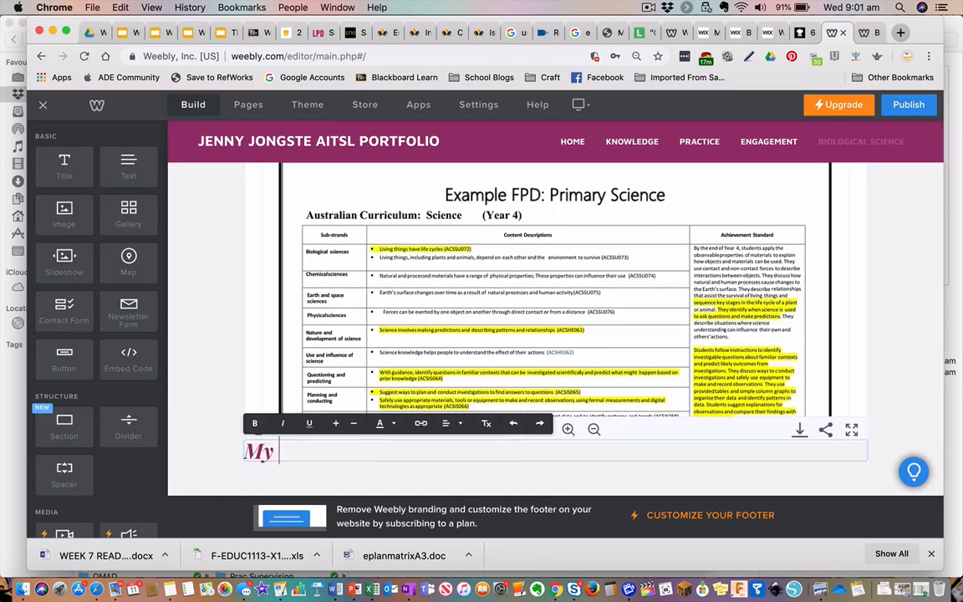
text( design Brief)
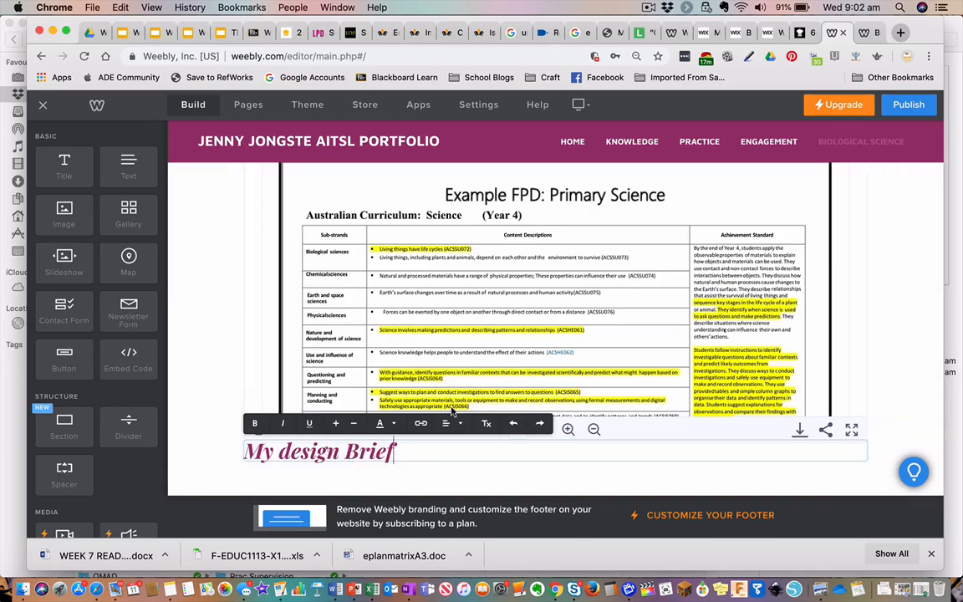
- Hide the new "Biological science" page from the site navigation, toggling the setting off and on again to compare the site menu
click(248, 106)
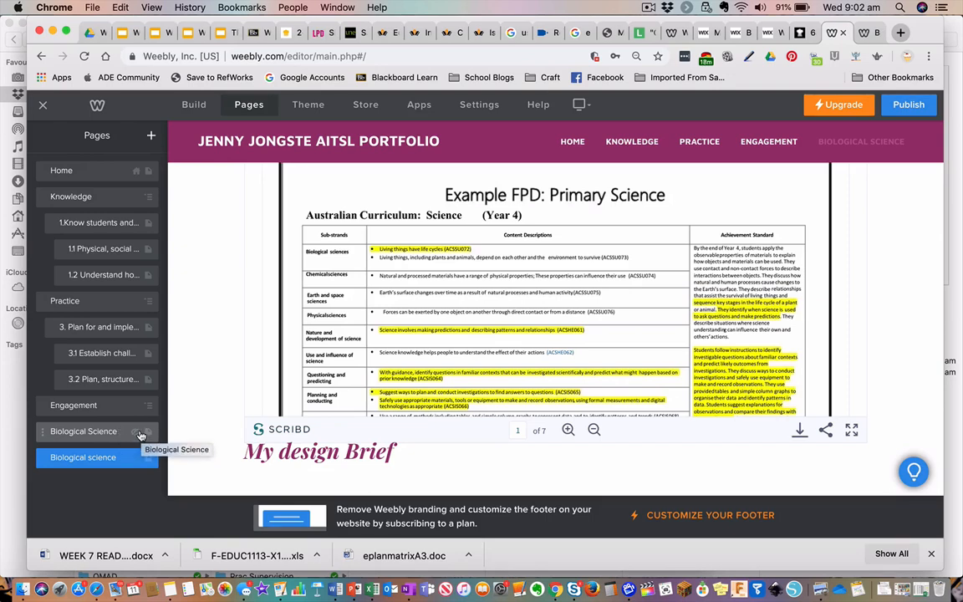
click(114, 458)
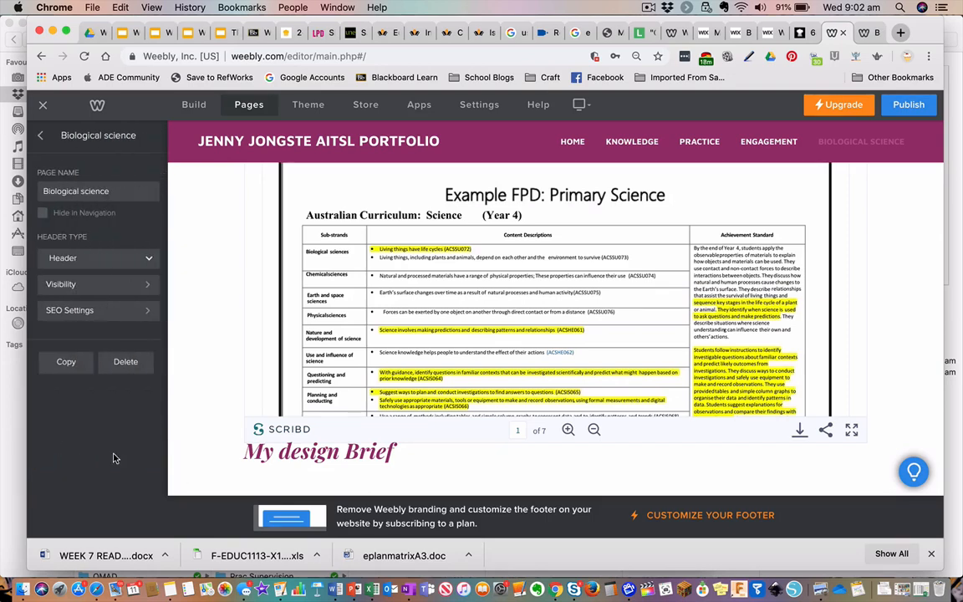
click(42, 213)
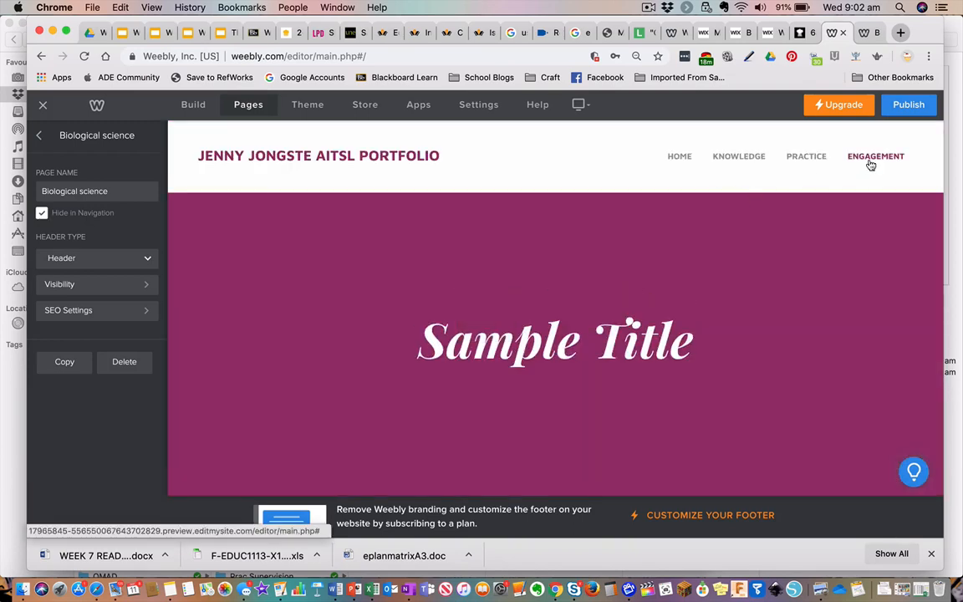
click(42, 214)
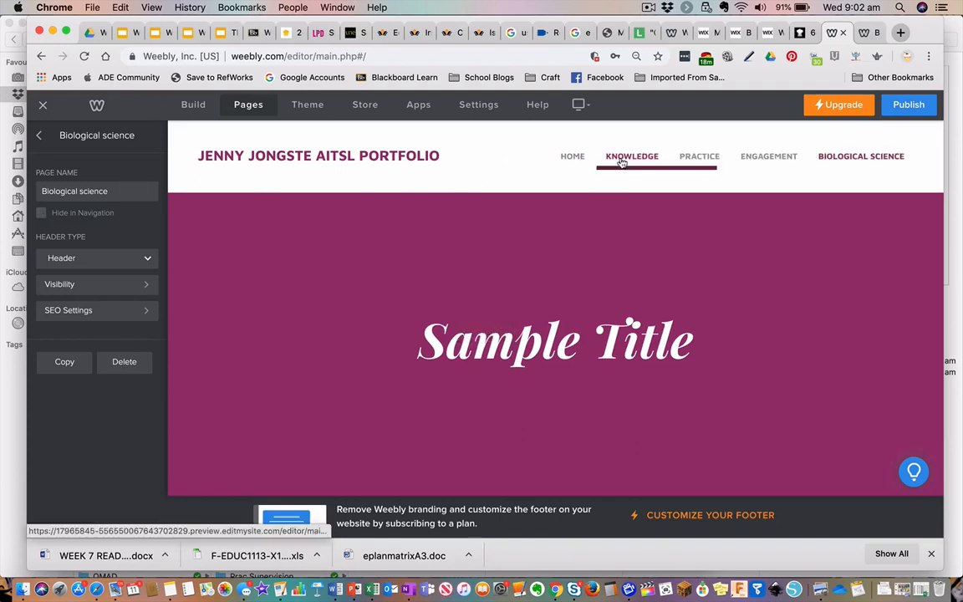
mouse_move(709, 157)
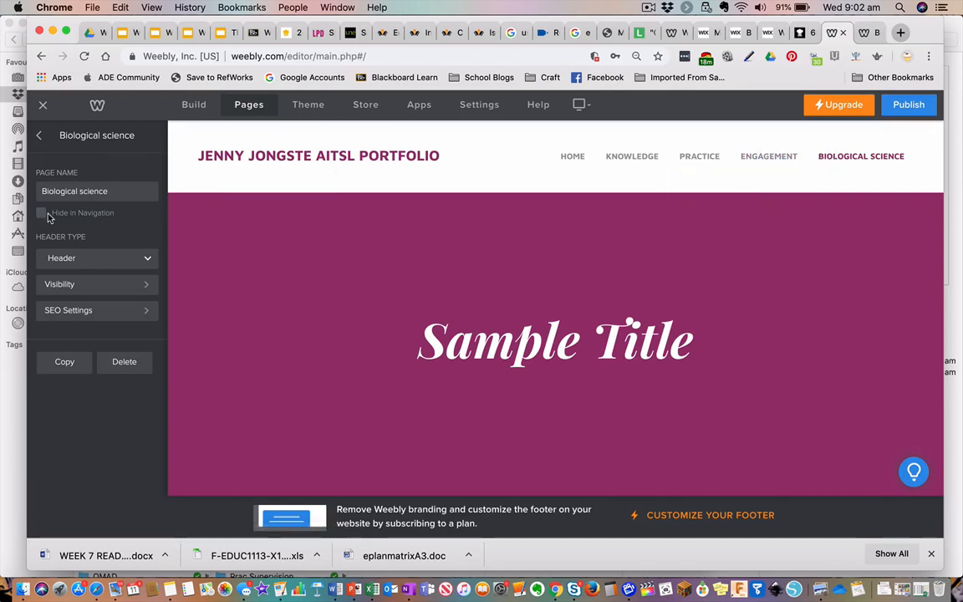
click(40, 213)
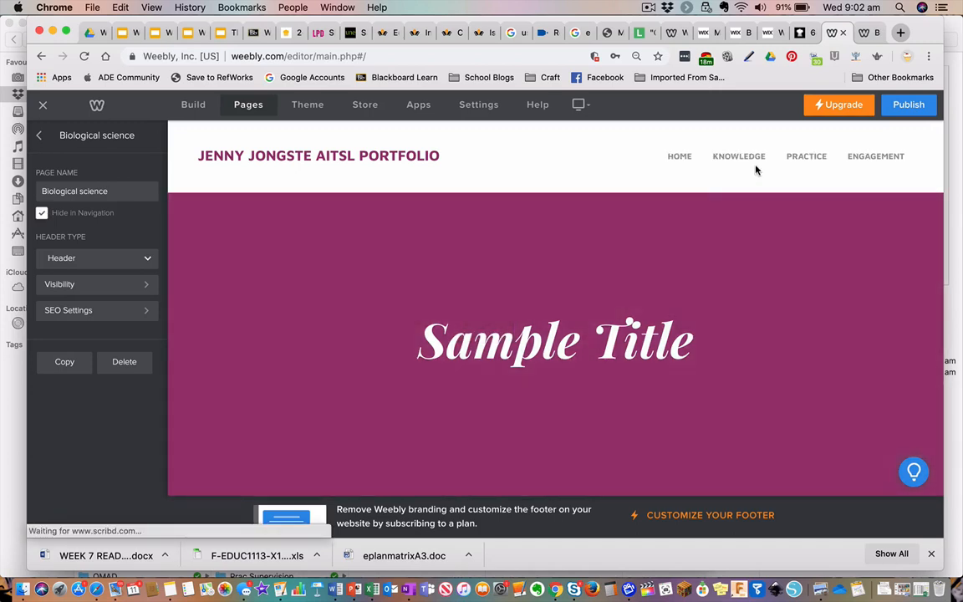
- Open the "3.2 Plan, structure and sequence learning programs" page under Practice and return to building its content
mouse_move(779, 191)
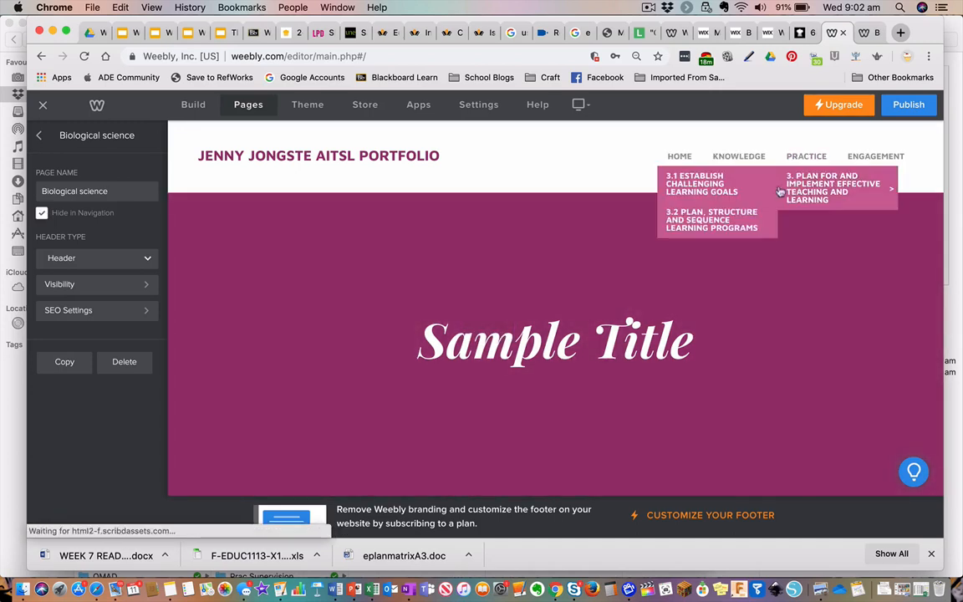
click(709, 219)
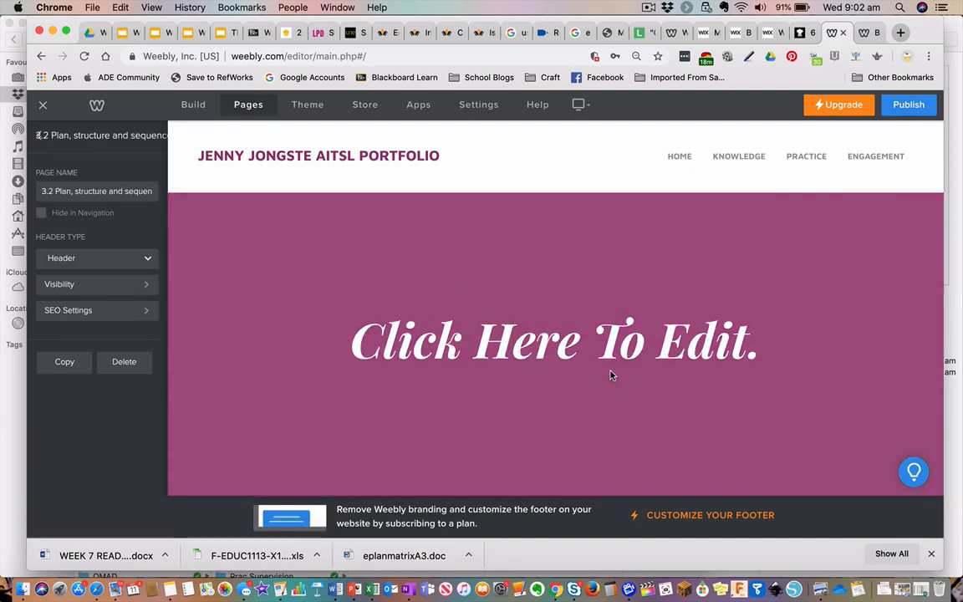
scroll(610, 375, down, 5)
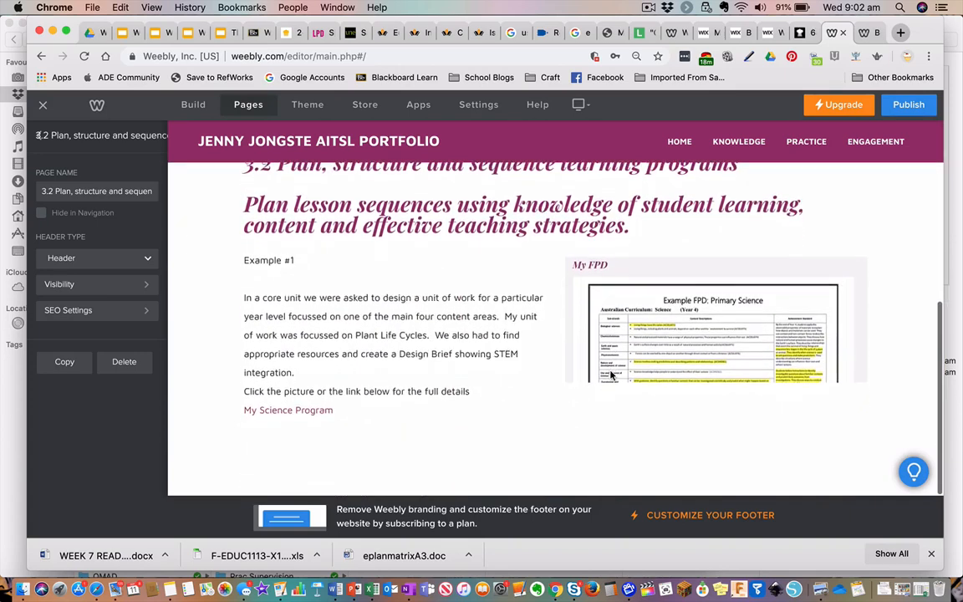
scroll(610, 375, up, 2)
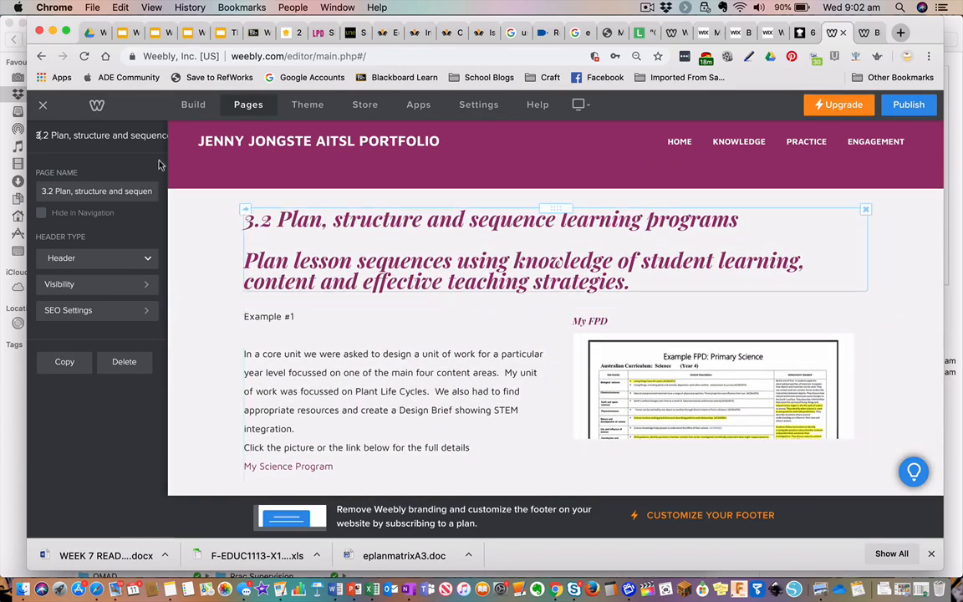
click(193, 104)
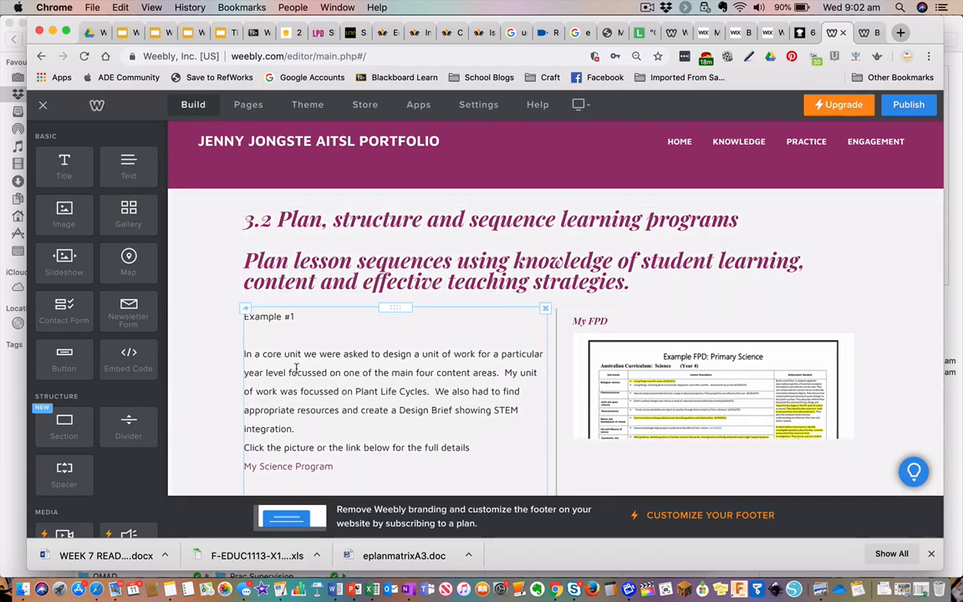
- Delete the "My Science Program" link text below the Example #1 paragraph and remove its page link
scroll(297, 368, down, 2)
drag(333, 410, 243, 410)
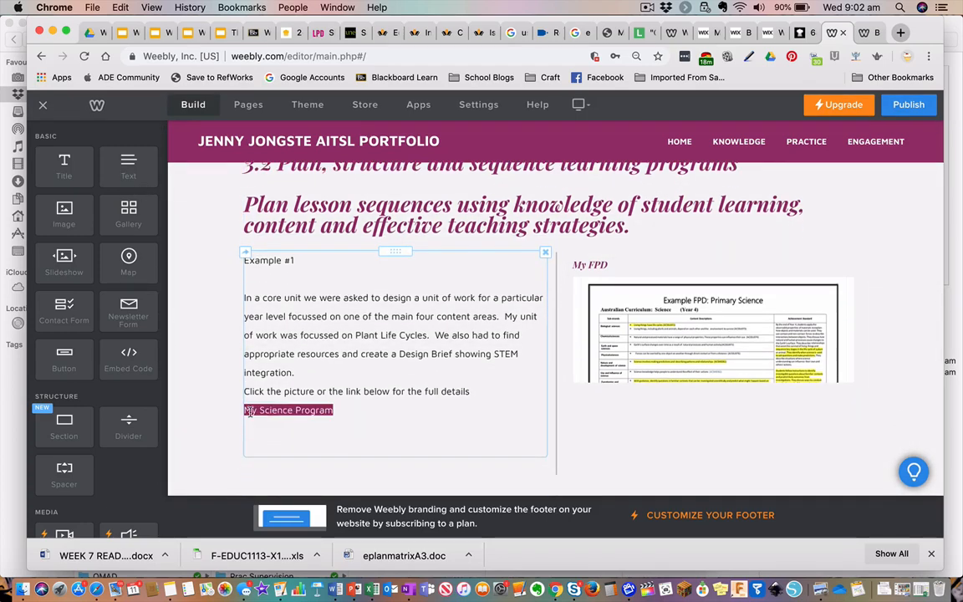
click(335, 409)
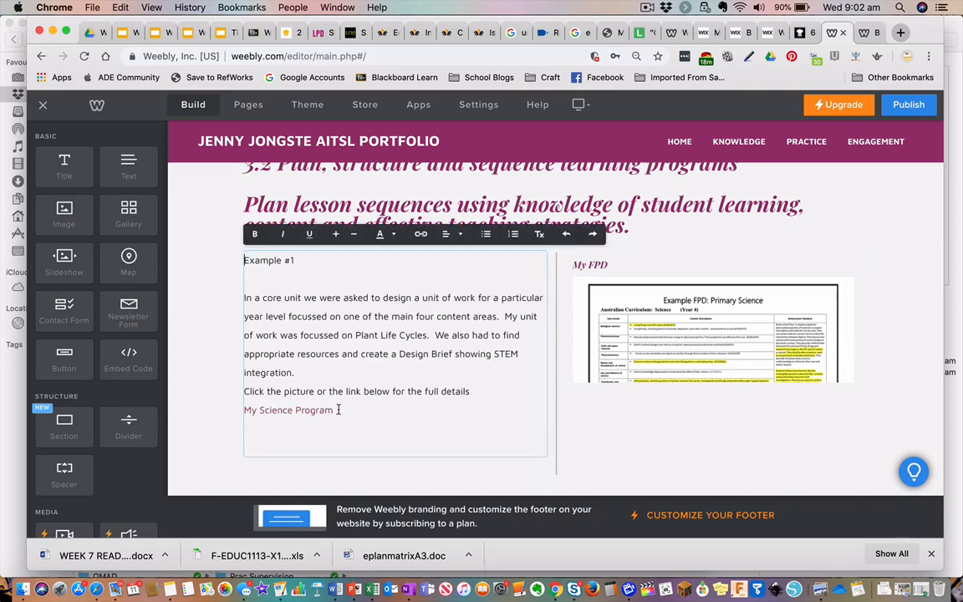
drag(337, 409, 245, 409)
text(My)
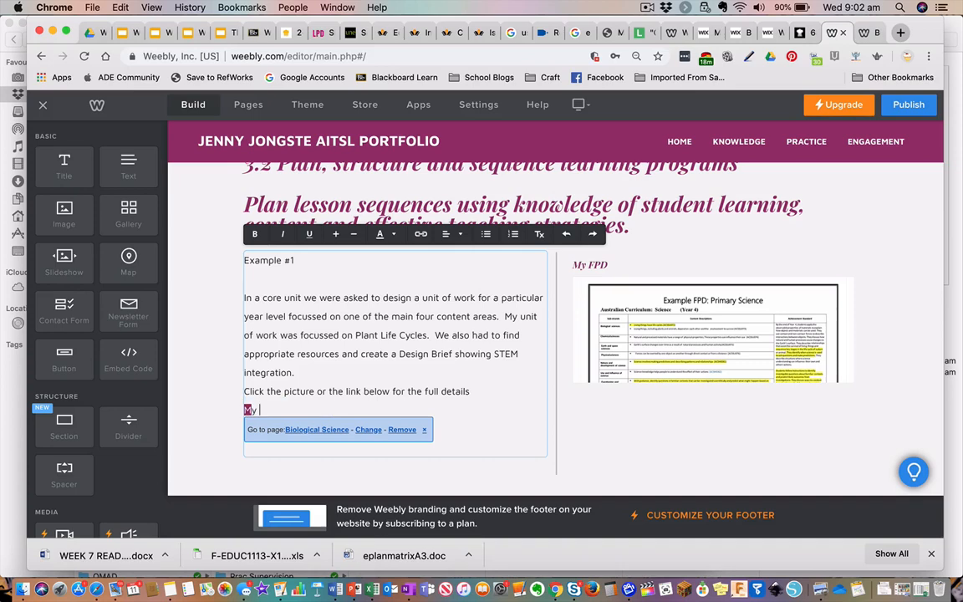
key(BackSpace)
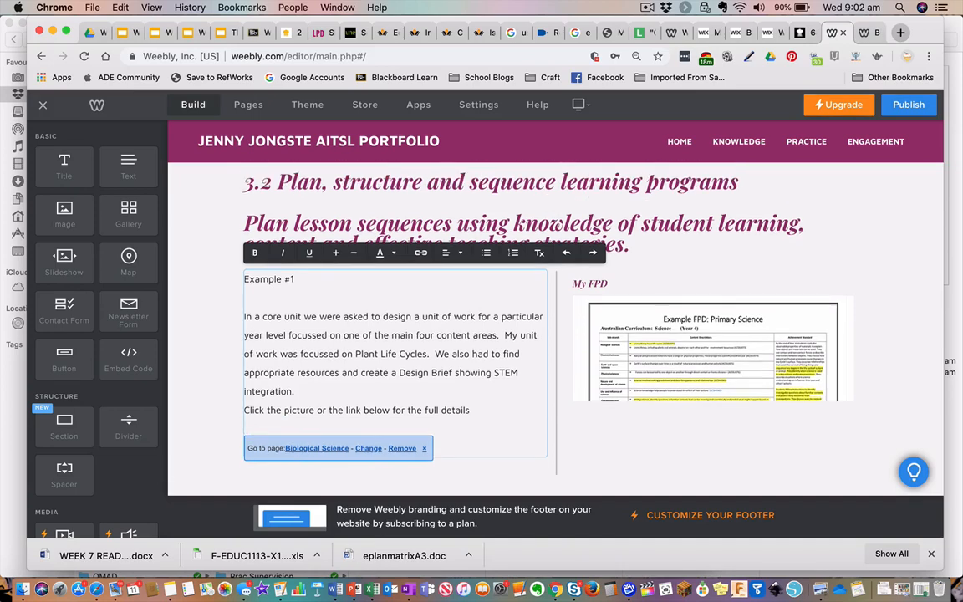
key(Return)
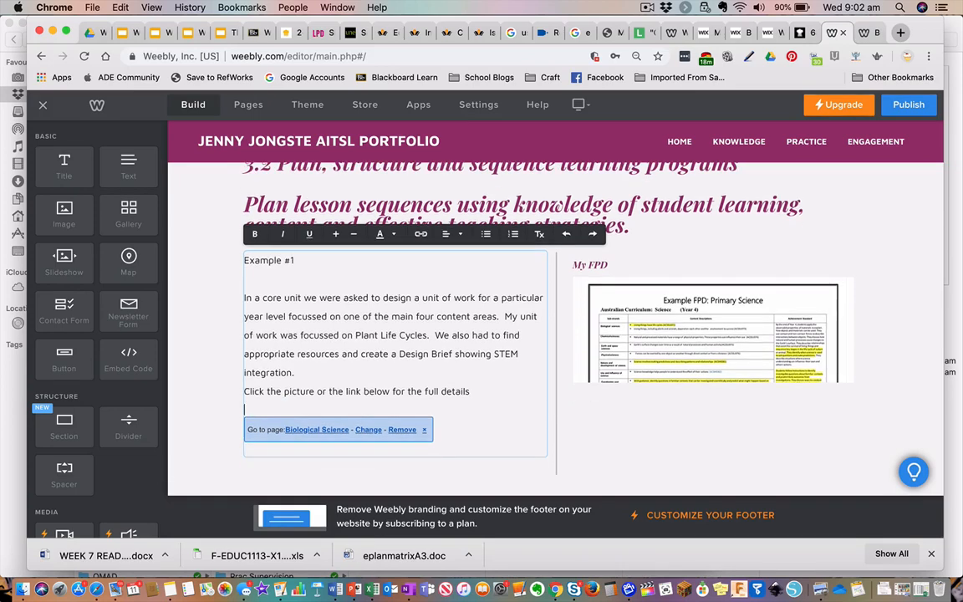
click(398, 429)
click(261, 419)
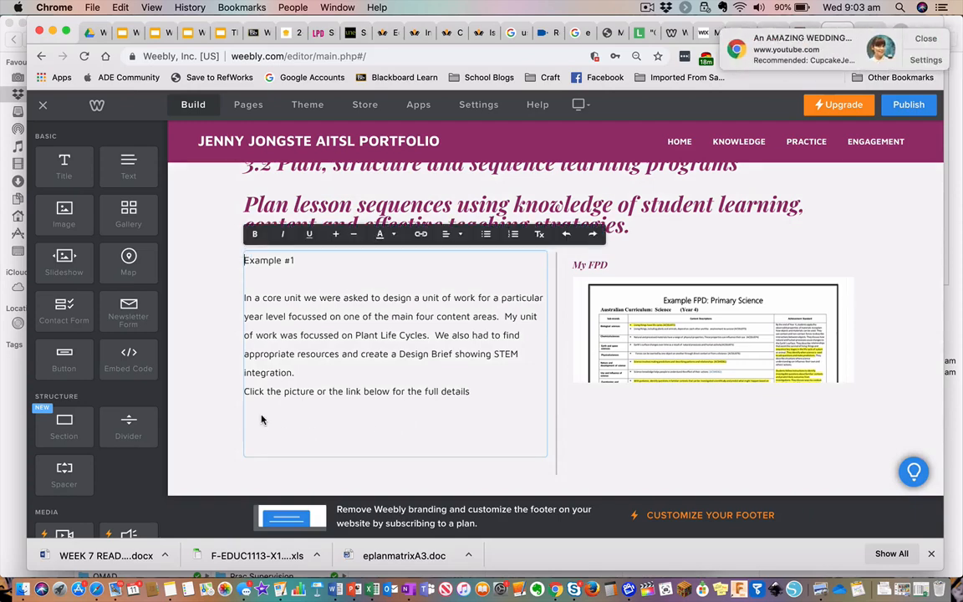
- Enter "My Science Program" as plain text below the line "Click the picture or the link below for the full details"
text(My science)
key(BackSpace)
key(BackSpace)
key(BackSpace)
key(BackSpace)
key(BackSpace)
key(BackSpace)
key(BackSpace)
key(BackSpace)
key(BackSpace)
key(BackSpace)
key(BackSpace)
text(cne)
key(BackSpace)
key(BackSpace)
key(BackSpace)
- Link the "My Science Program" text to the standard page "Biological Science"
drag(332, 428, 244, 428)
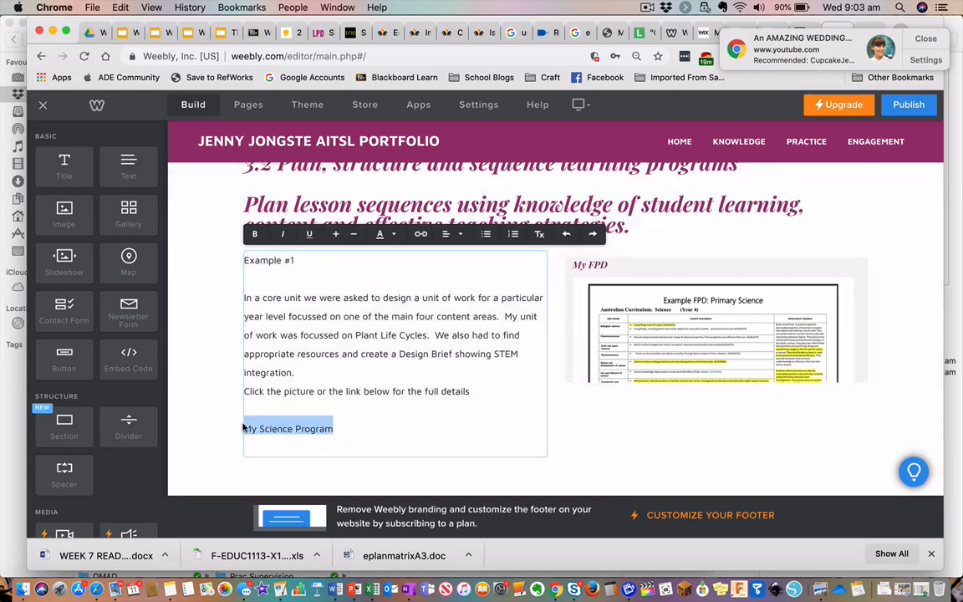
click(420, 235)
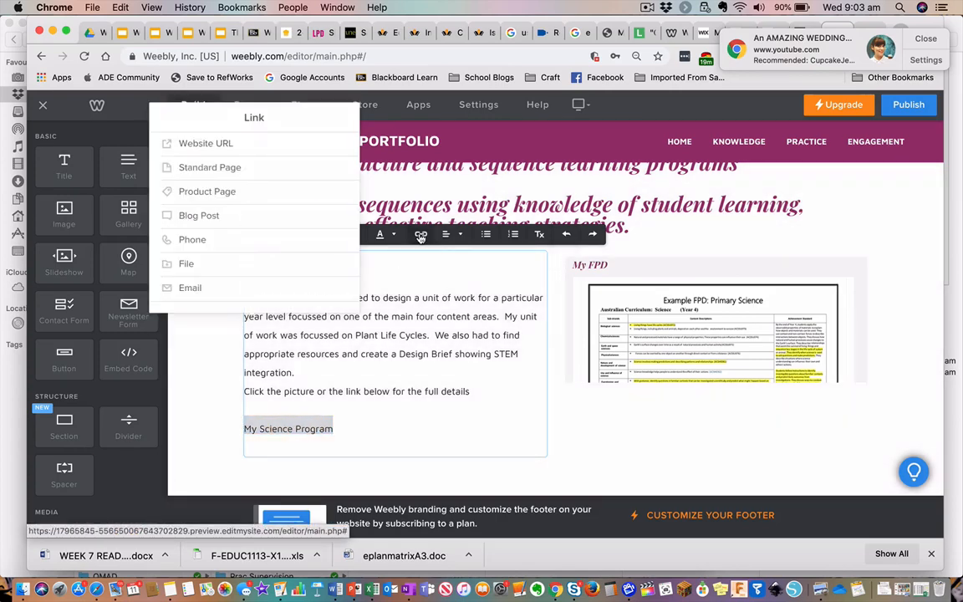
click(238, 166)
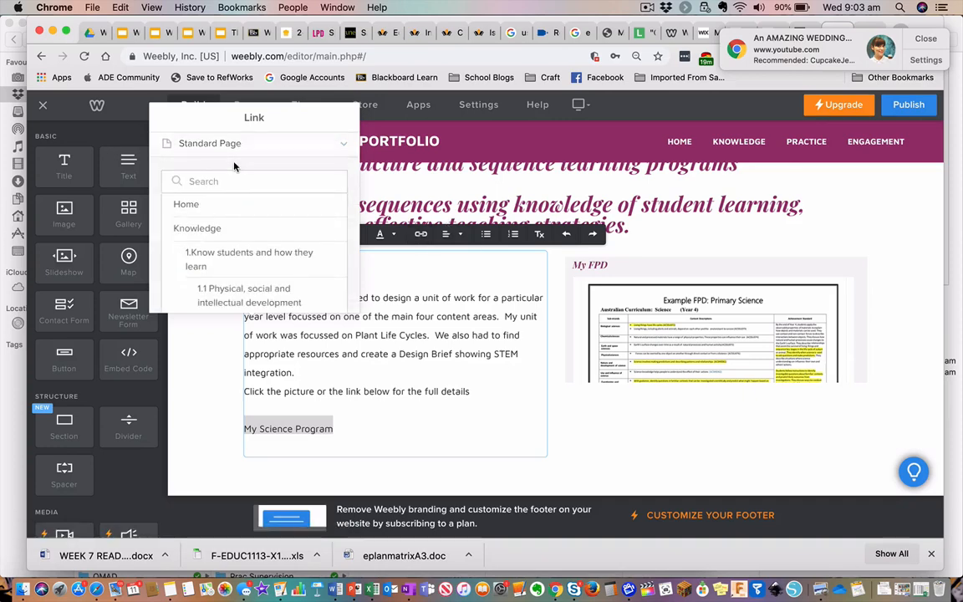
scroll(275, 241, down, 5)
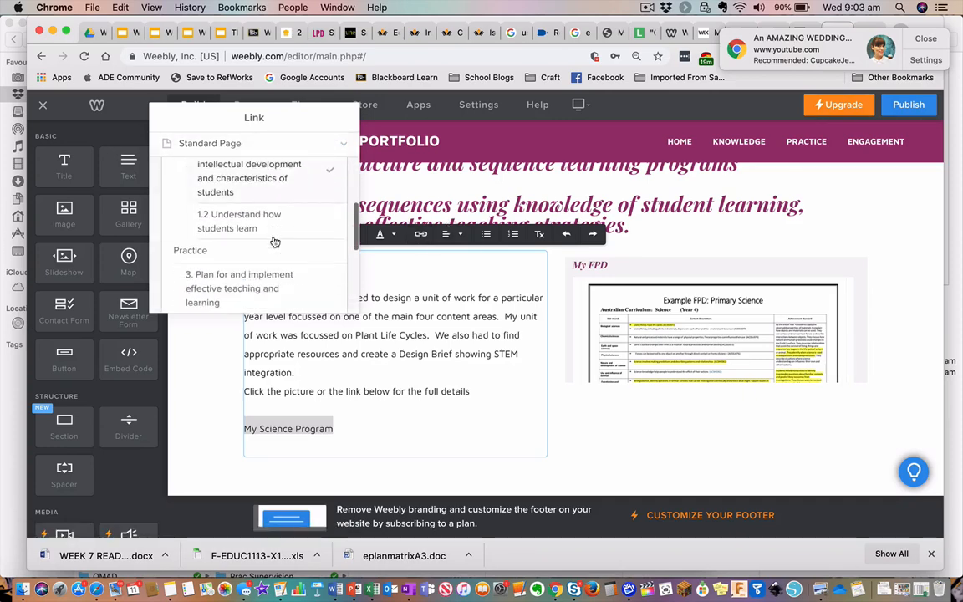
scroll(275, 241, down, 3)
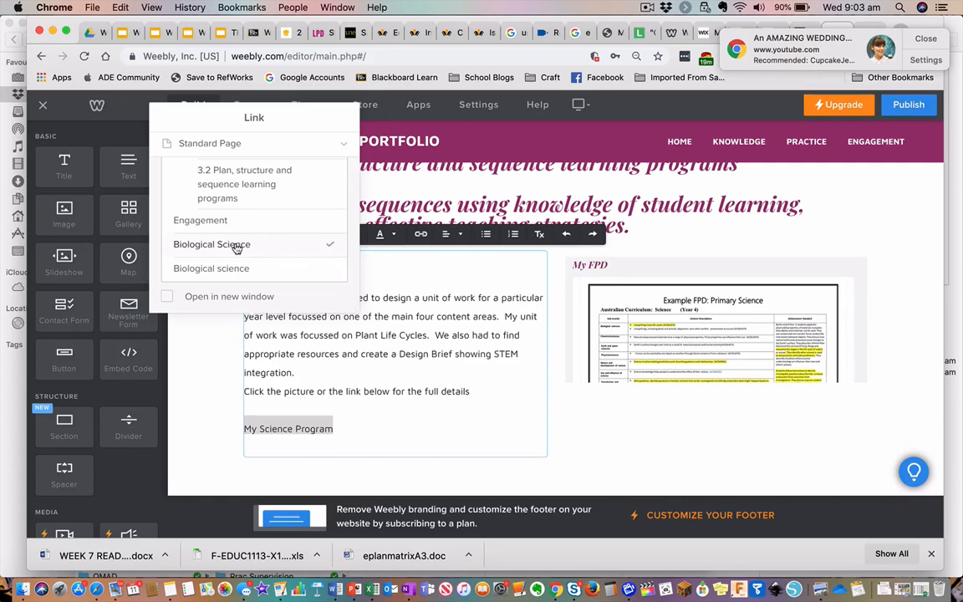
click(236, 244)
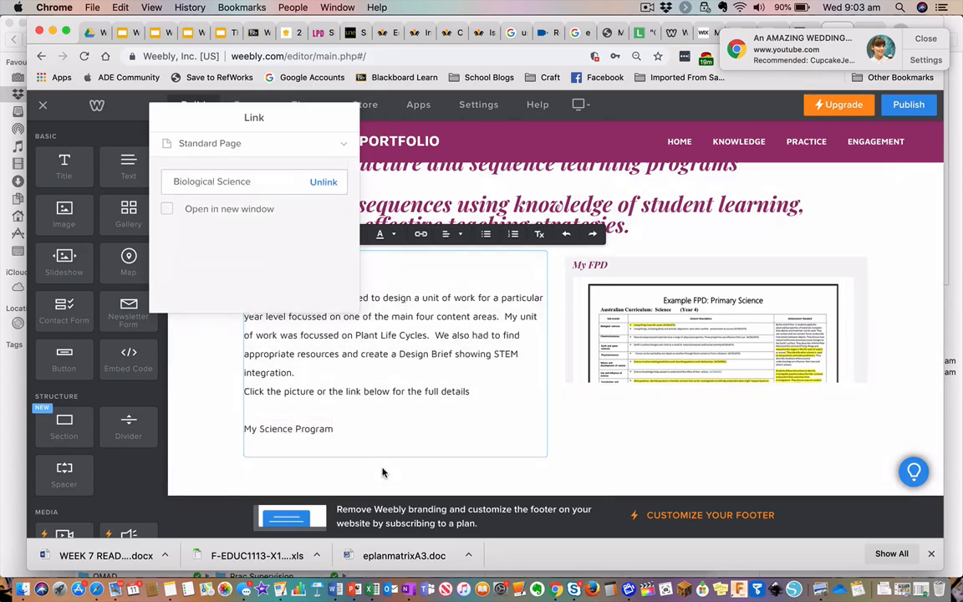
click(383, 472)
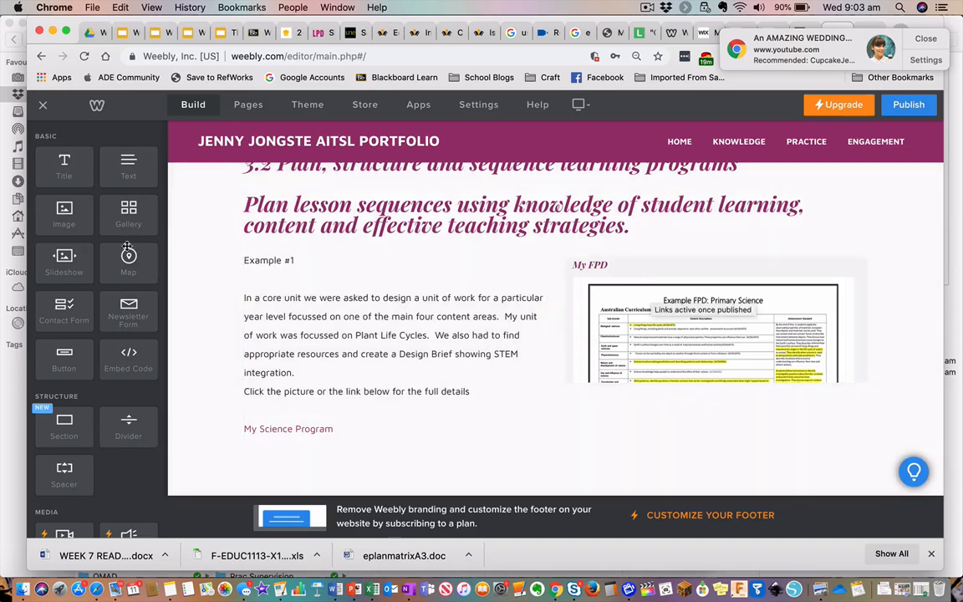
mouse_move(70, 220)
mouse_down()
mouse_move(255, 204)
mouse_move(727, 211)
mouse_move(673, 337)
mouse_move(601, 340)
mouse_move(597, 331)
mouse_move(735, 313)
mouse_move(357, 238)
mouse_move(118, 254)
mouse_move(67, 213)
mouse_up()
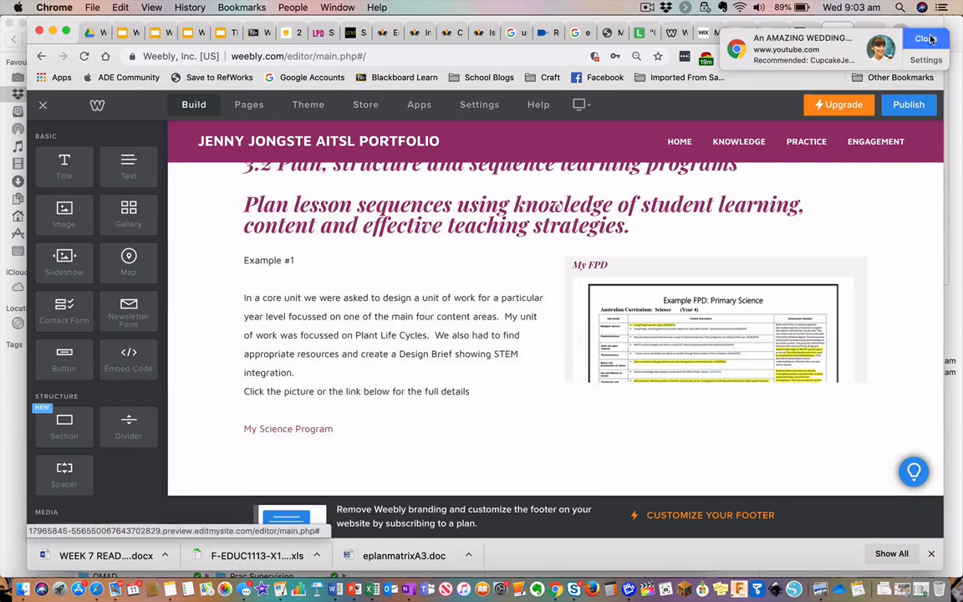
- Dismiss the YouTube notification, publish the website with the new page link, and close the publishing dialog
click(930, 39)
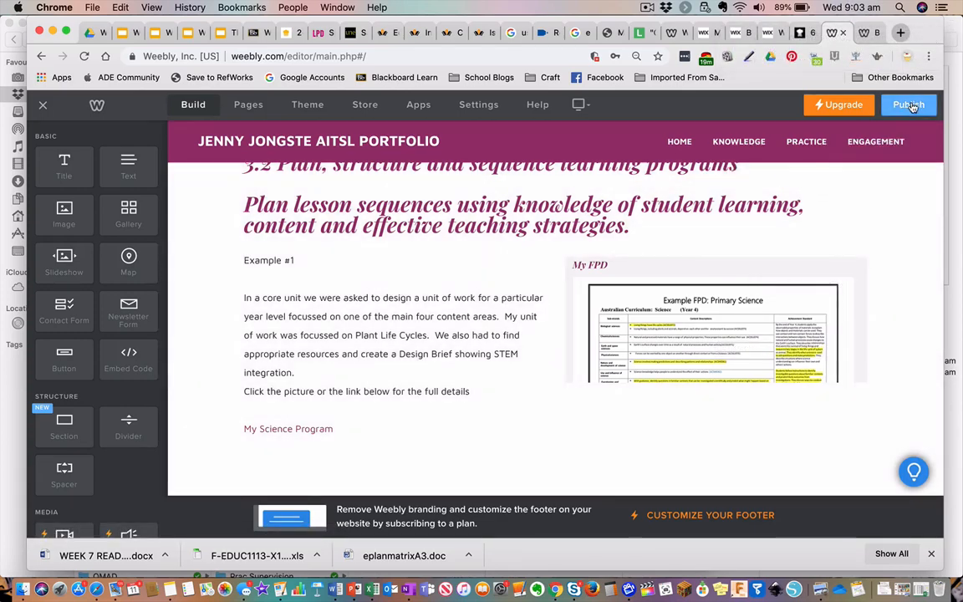
click(910, 105)
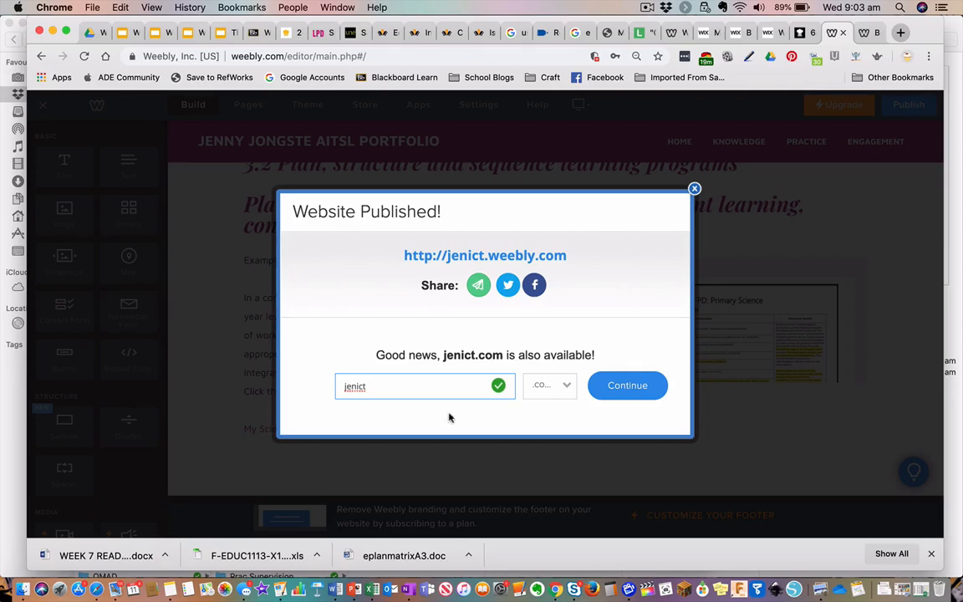
click(694, 189)
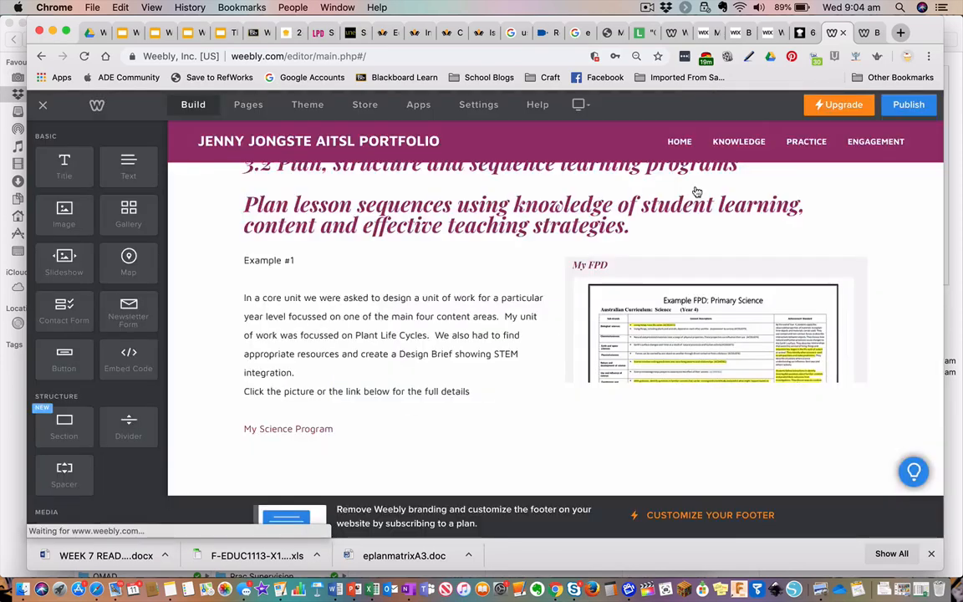
- On the live site, open the 3.2 Plan, structure and sequence learning programs page, check its content and select its web address
click(867, 34)
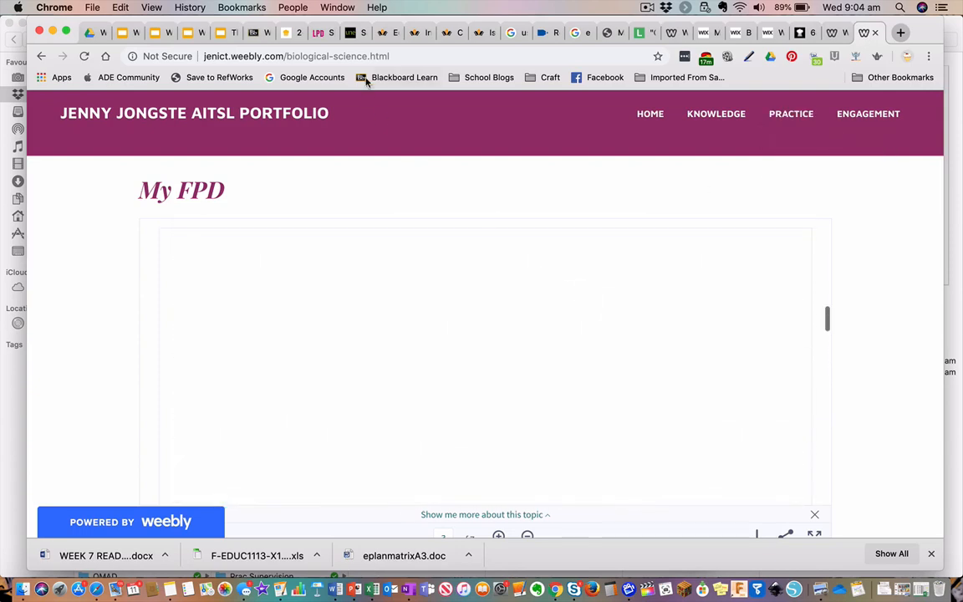
click(384, 57)
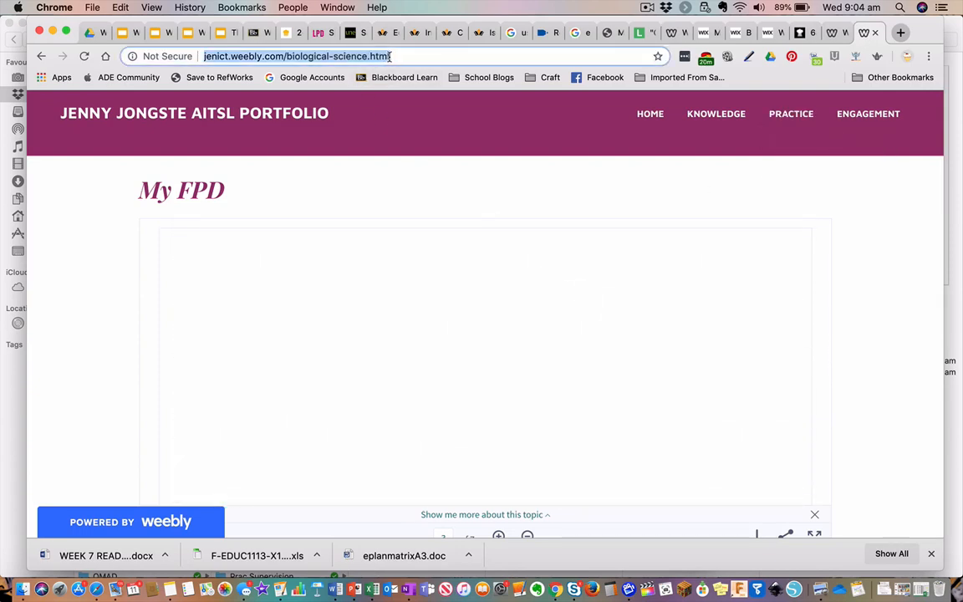
mouse_move(799, 114)
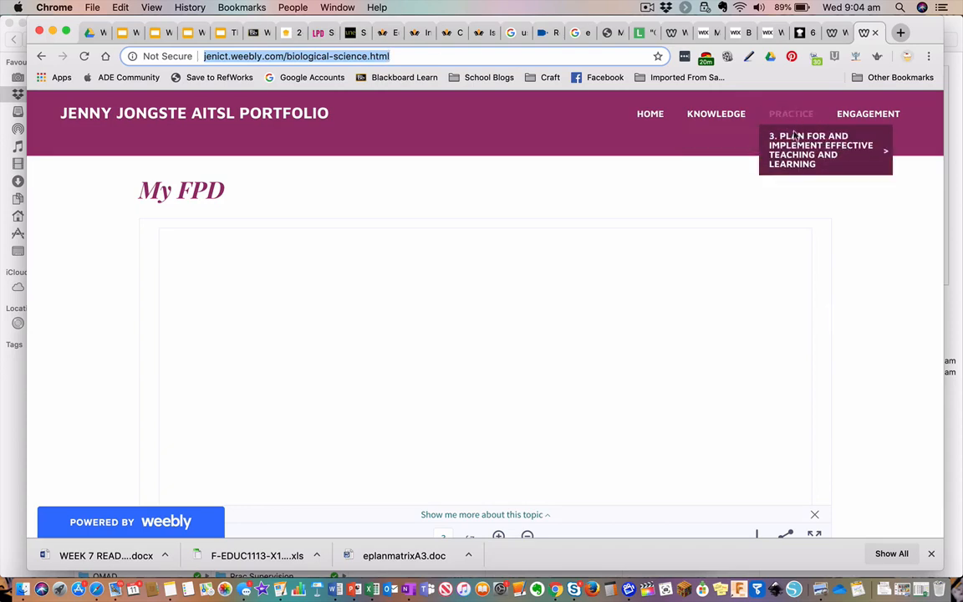
mouse_move(756, 155)
click(704, 187)
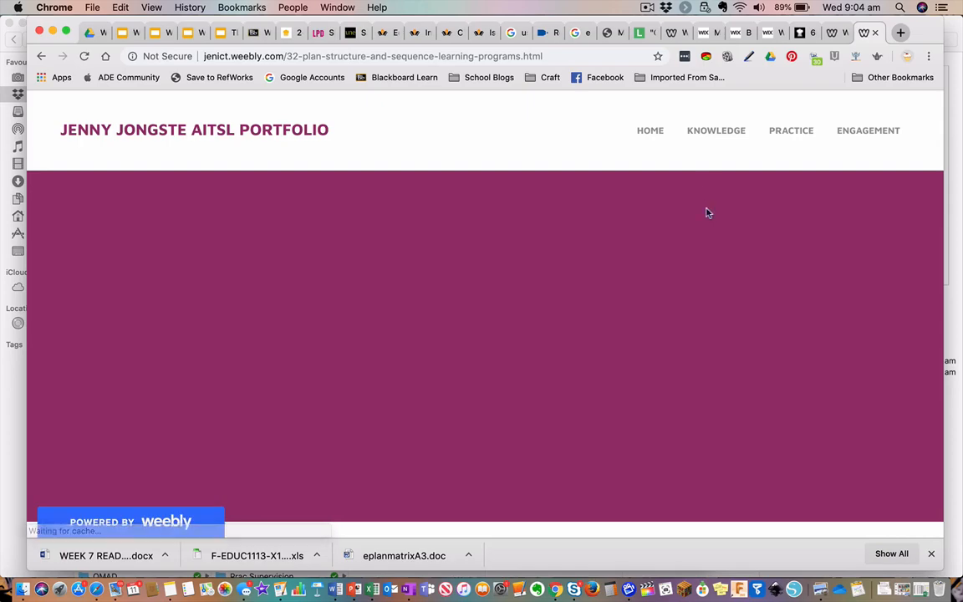
scroll(731, 328, down, 3)
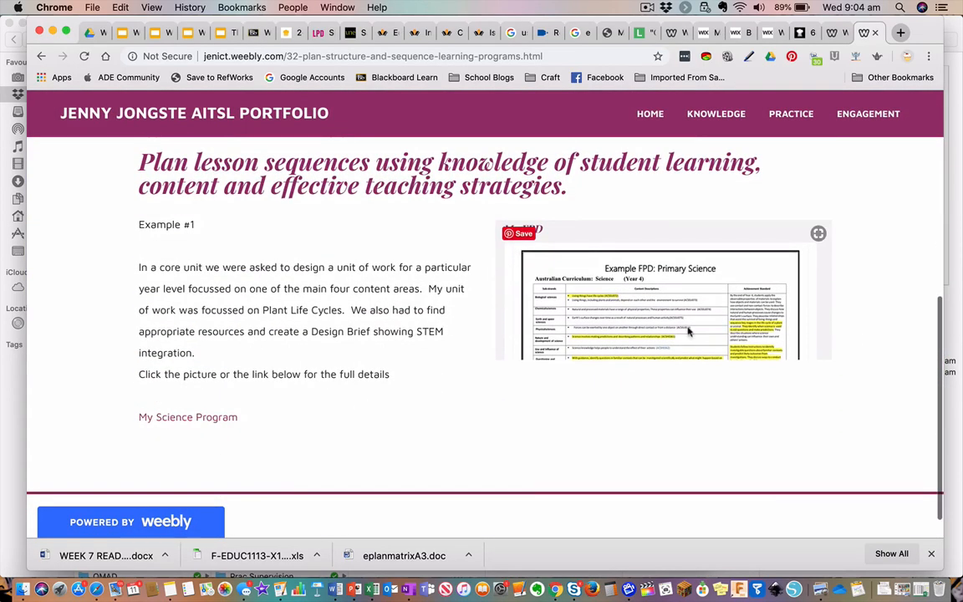
scroll(418, 365, up, 4)
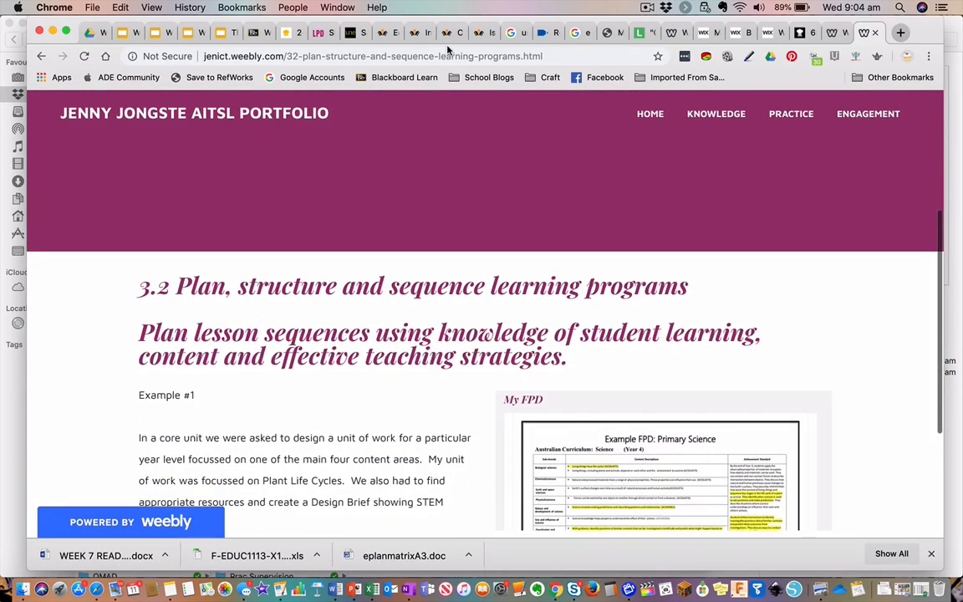
click(458, 56)
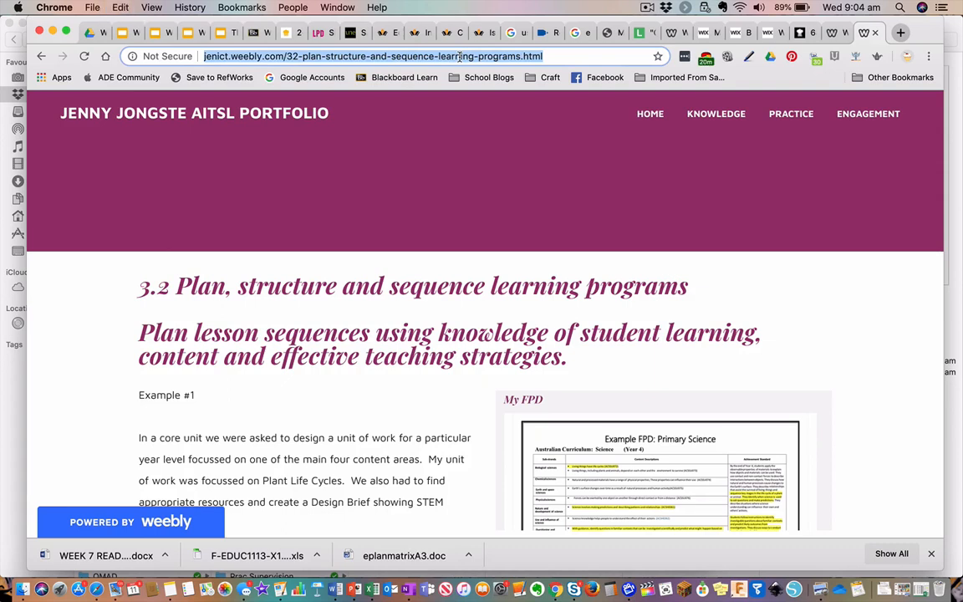
click(646, 8)
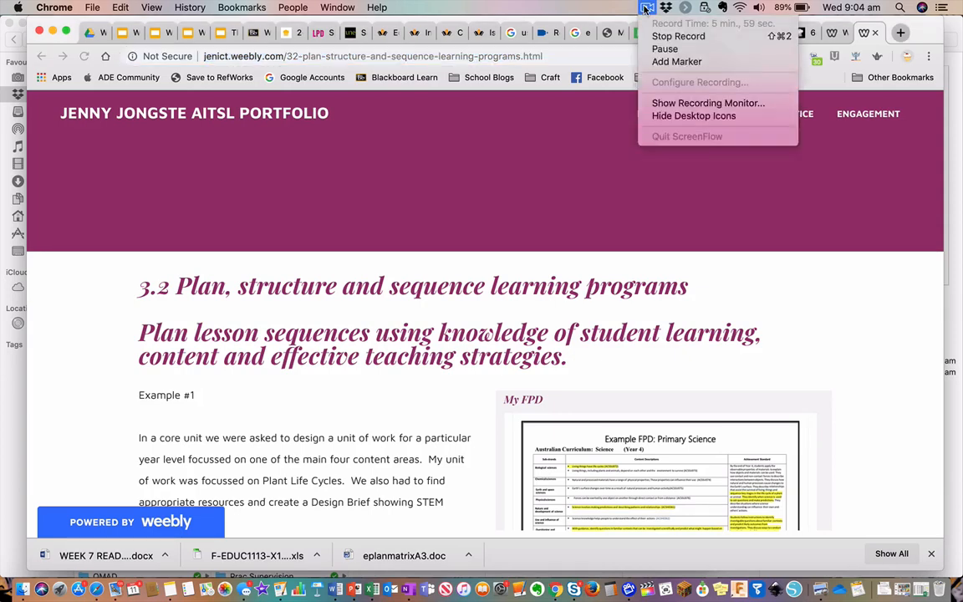